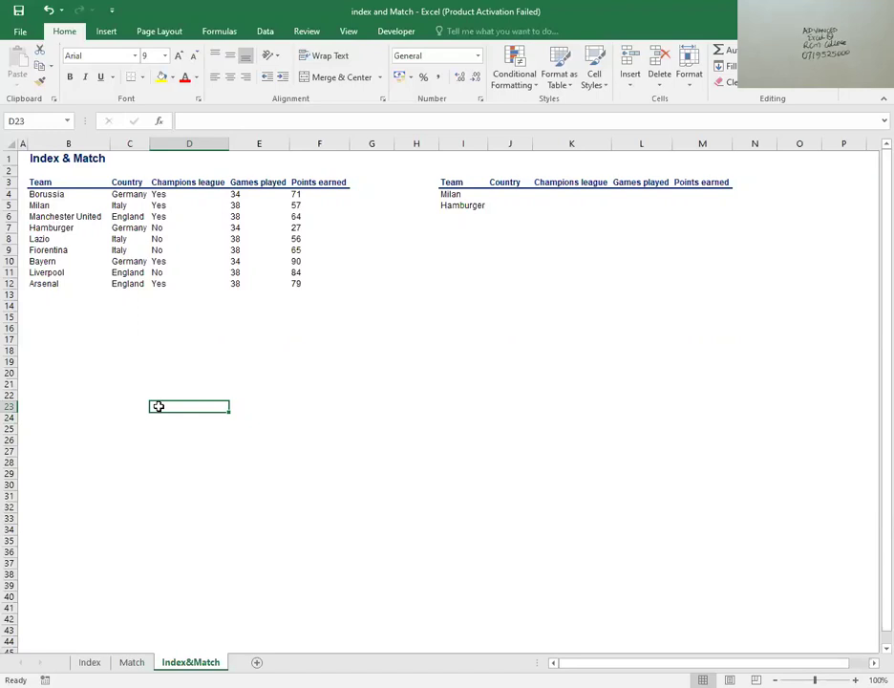
Enter the formula =INDEX(B4:F12,3,1) in cell D23 to return the team in the third row of the table.
text(=)
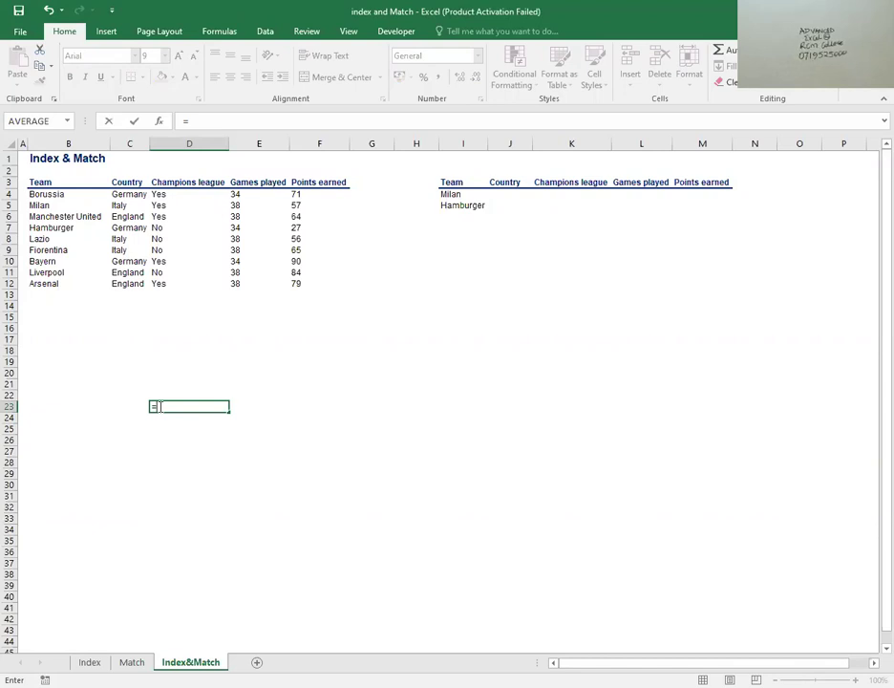
text(in)
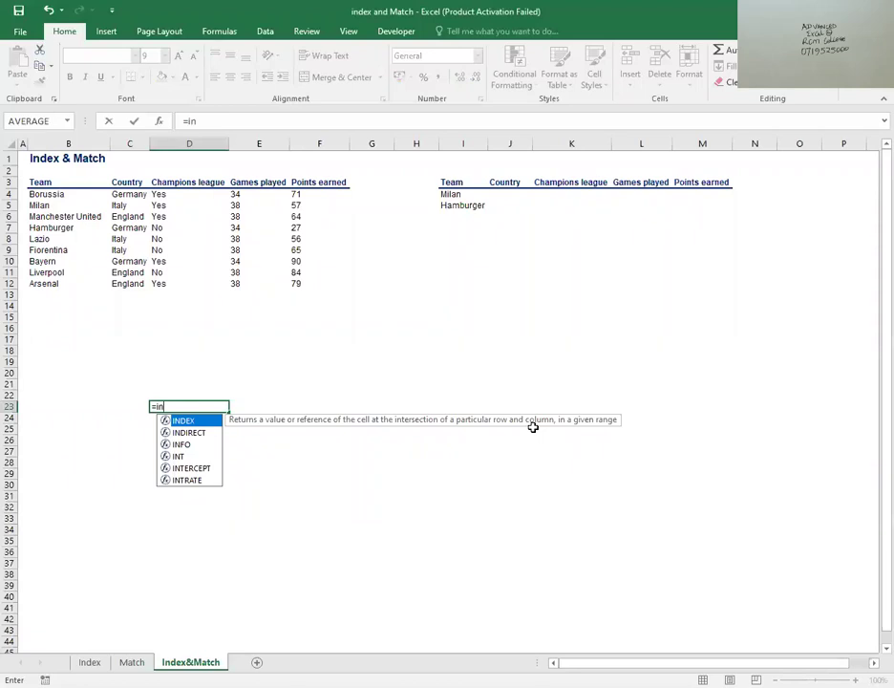
double_click(203, 421)
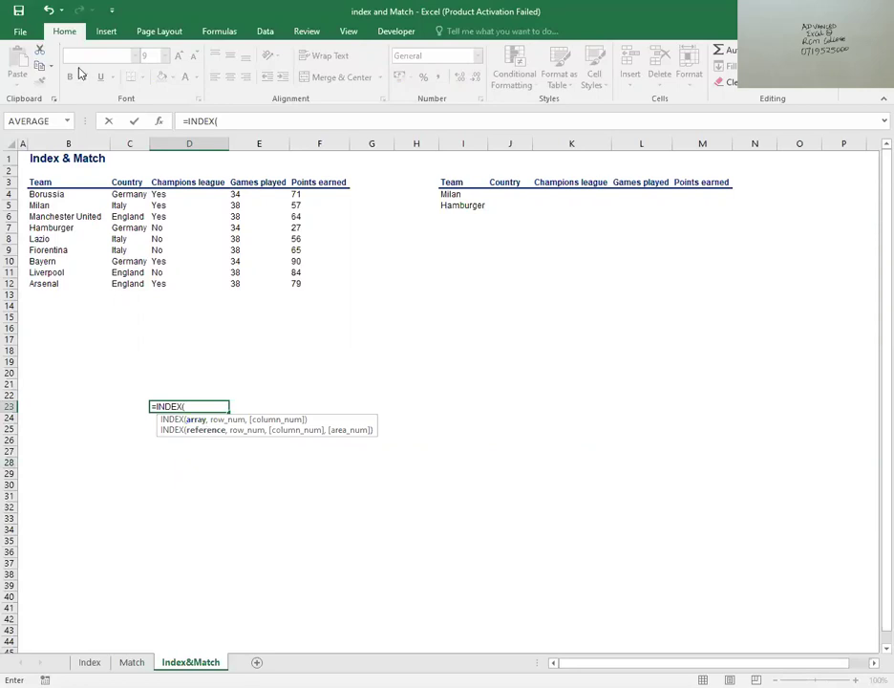
click(33, 193)
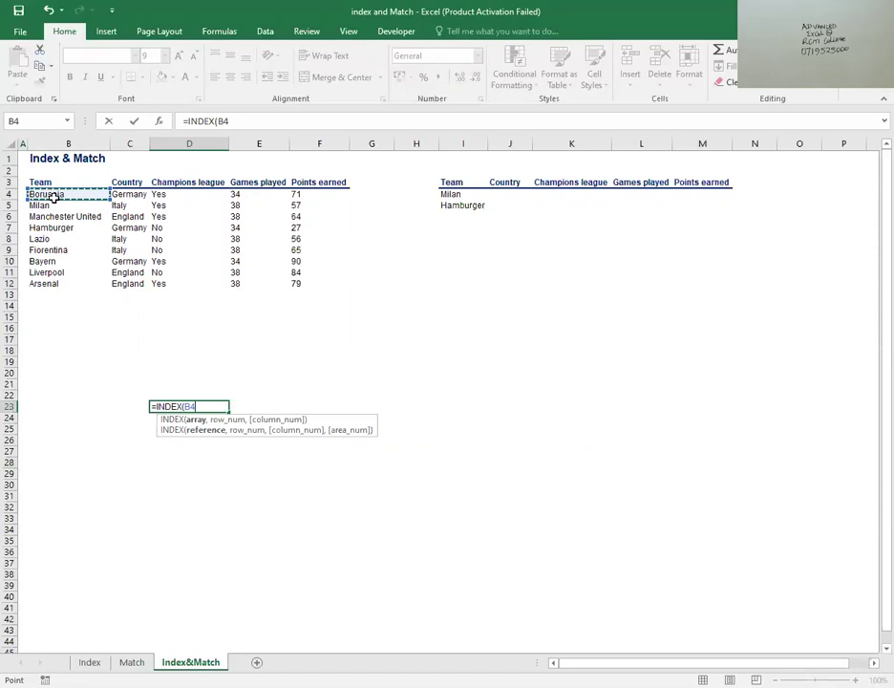
drag(52, 197, 293, 283)
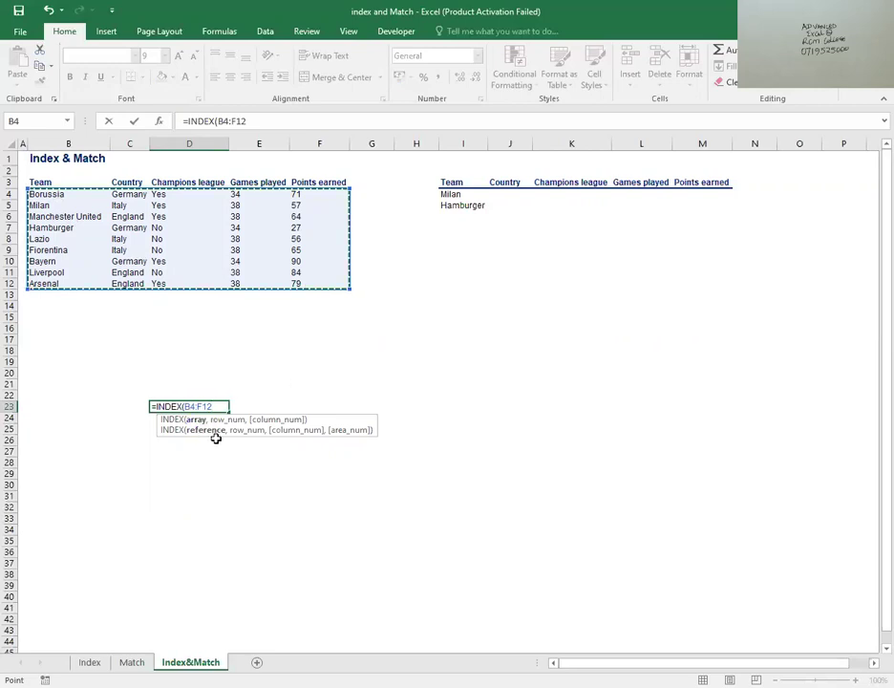
text(,)
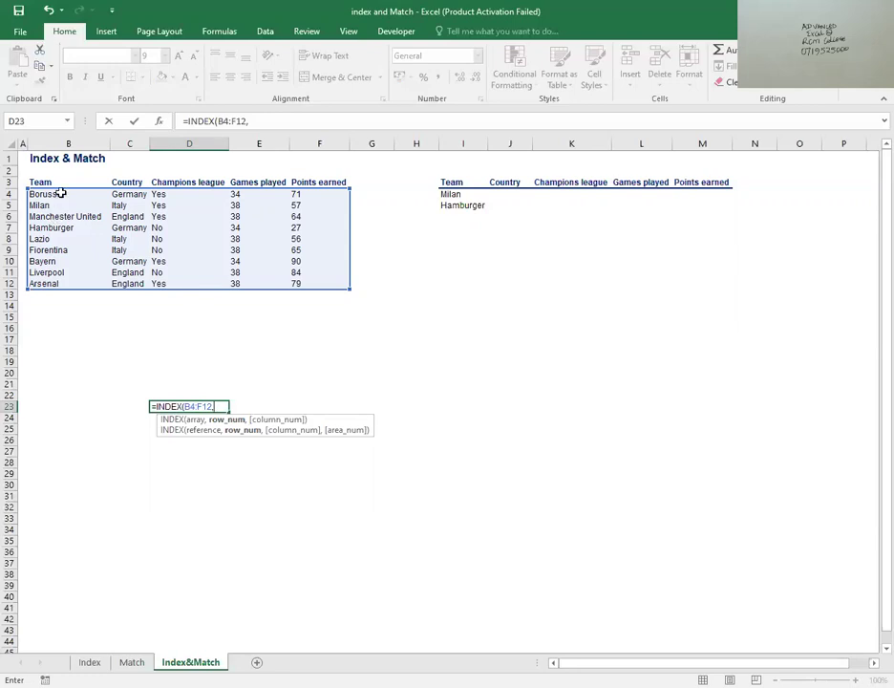
text(3,)
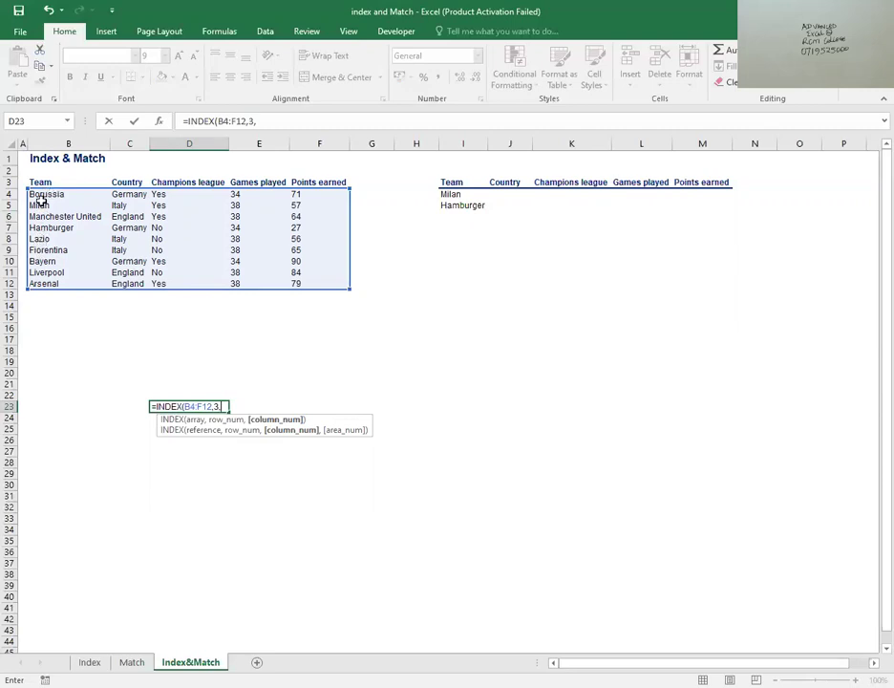
text(1))
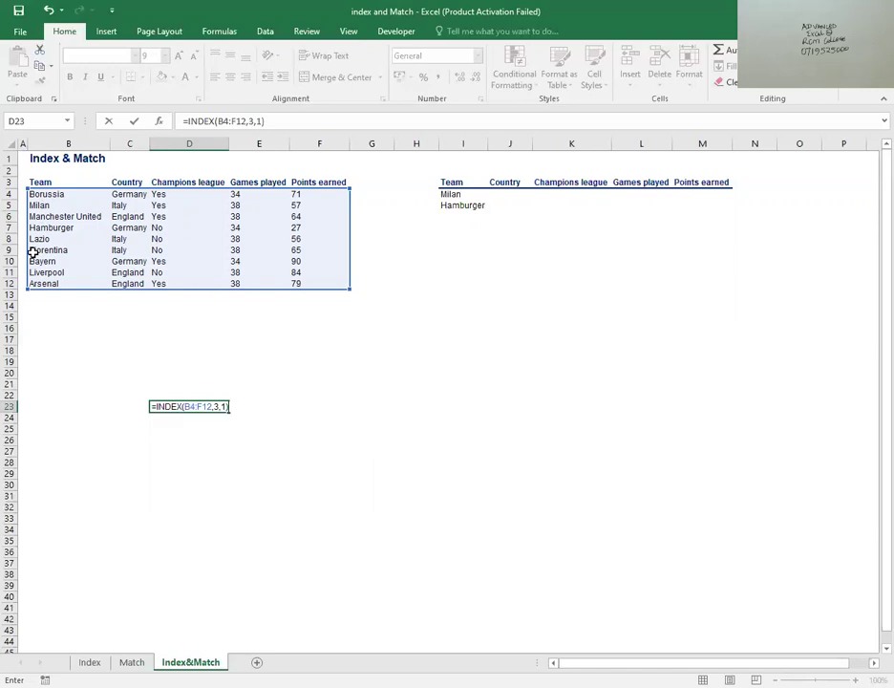
key(Return)
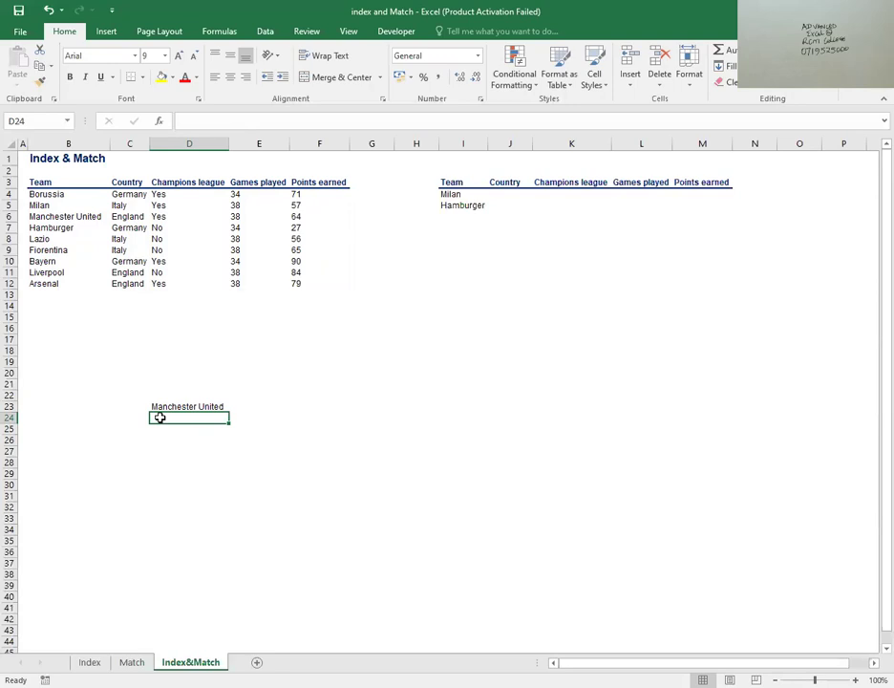
Enter =MATCH(D23,B4:B12,0) in cell D24 to find the position of the D23 team in the Team column.
text(=)
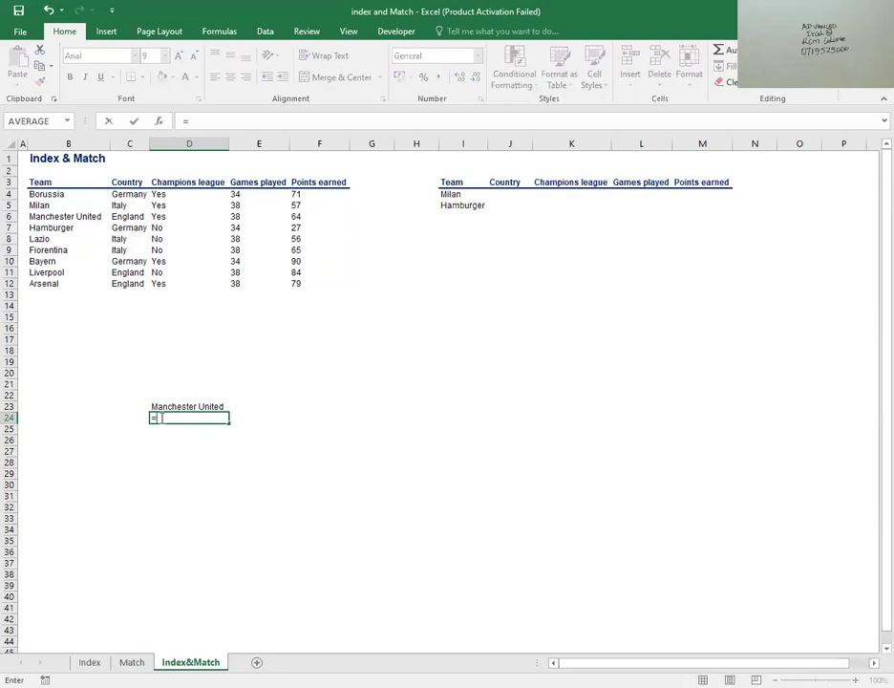
text(m)
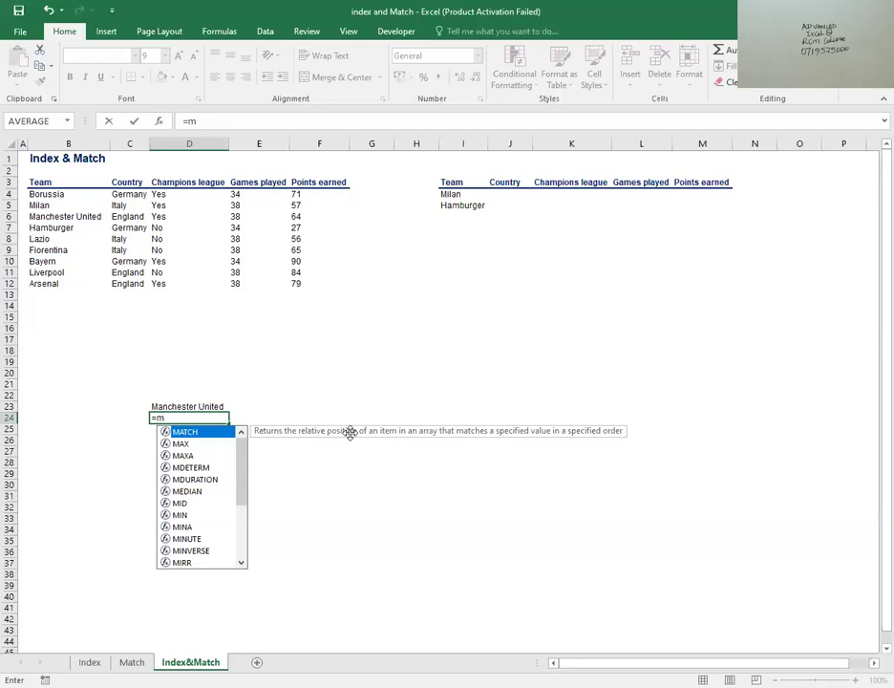
double_click(212, 435)
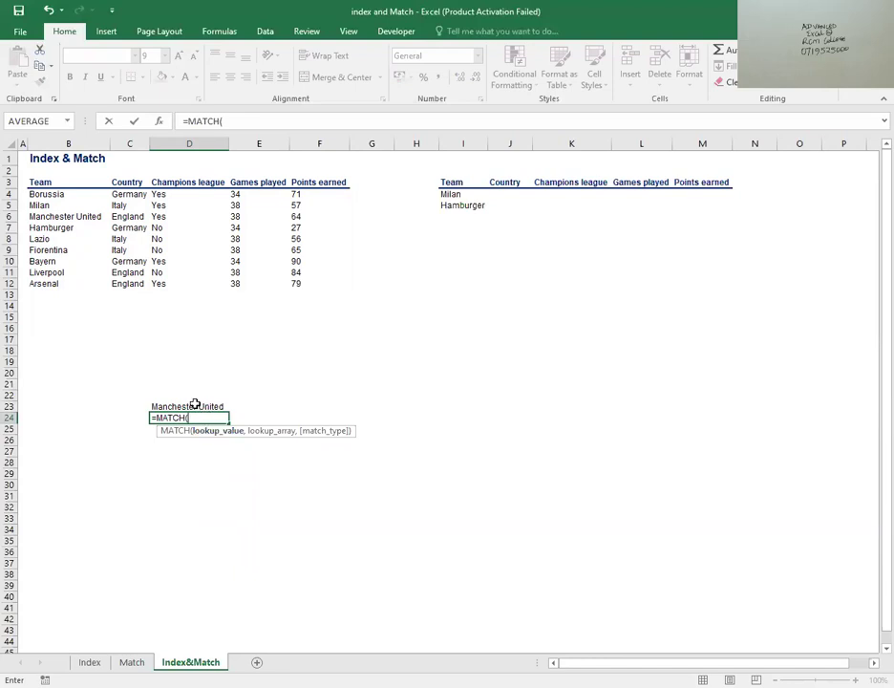
click(195, 406)
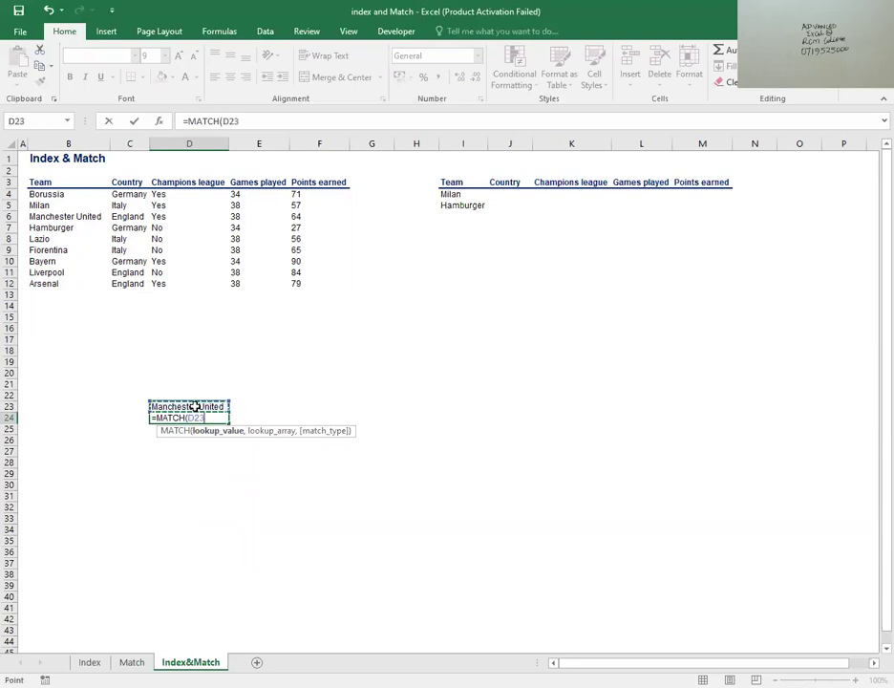
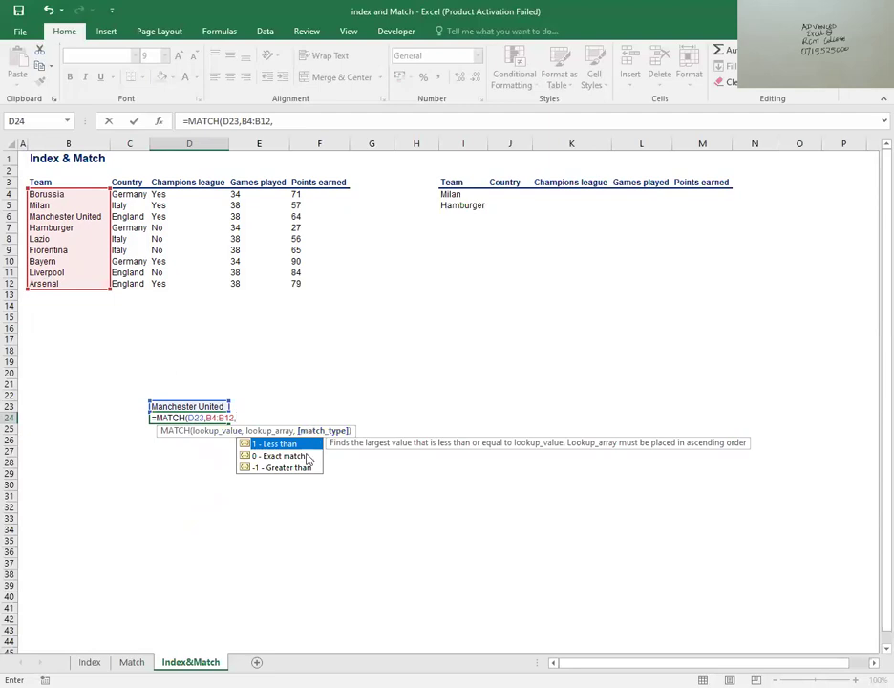
click(304, 459)
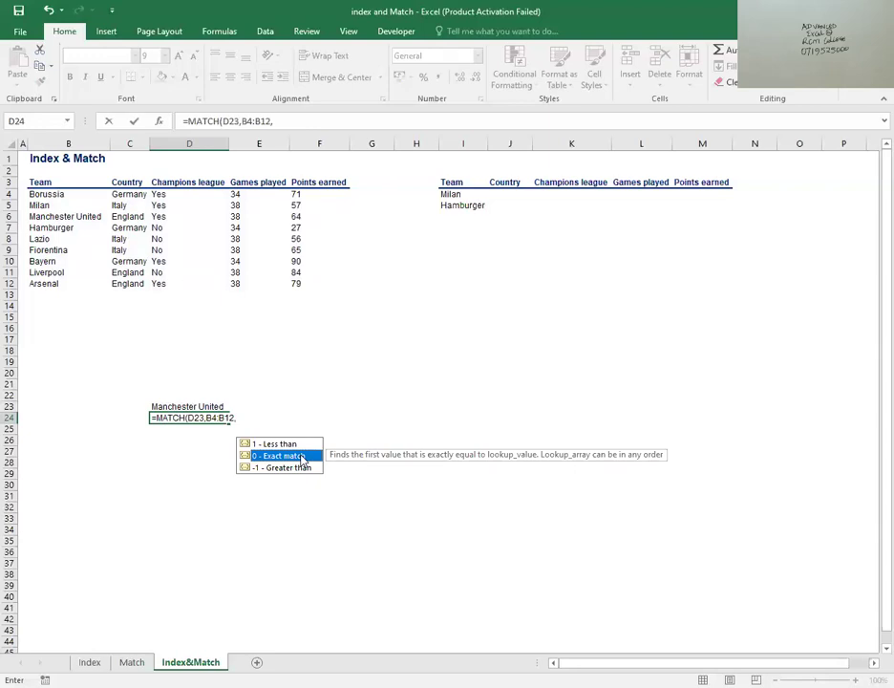
double_click(302, 459)
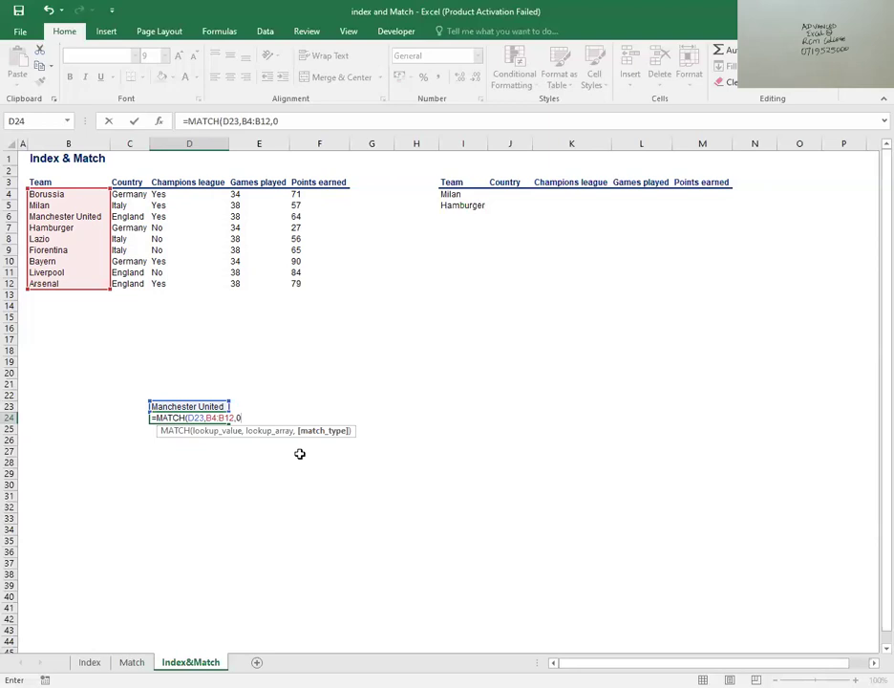
text())
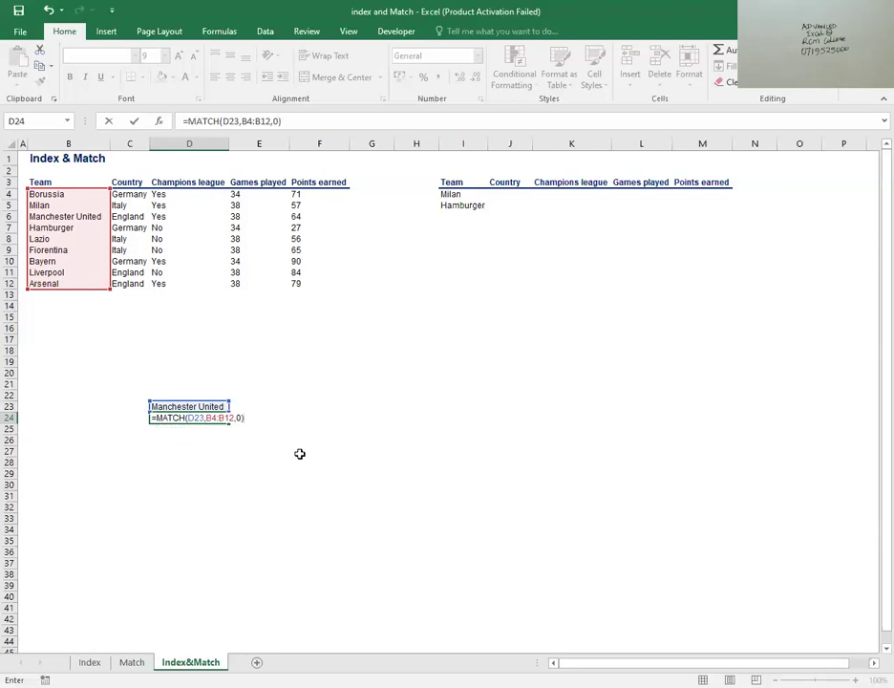
key(Return)
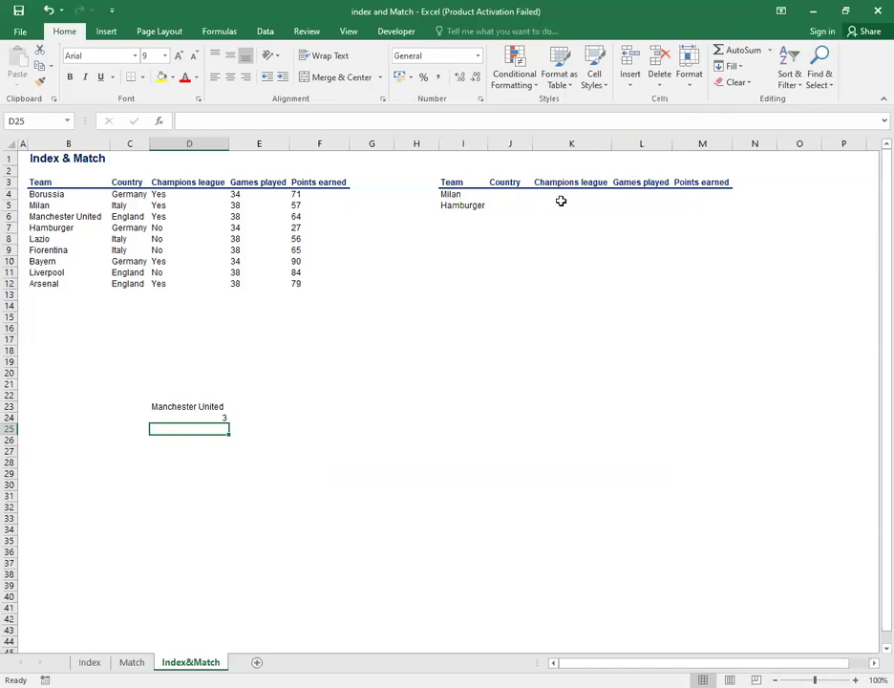
Begin a MATCH formula in Milan's Country cell J4, using $I4 with a locked column as the lookup value.
click(497, 194)
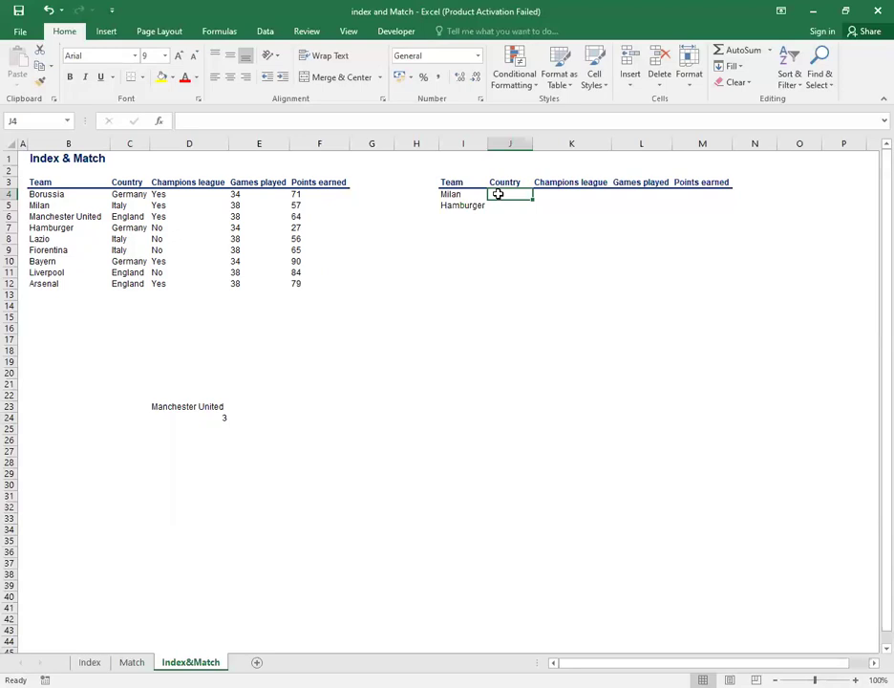
text(=)
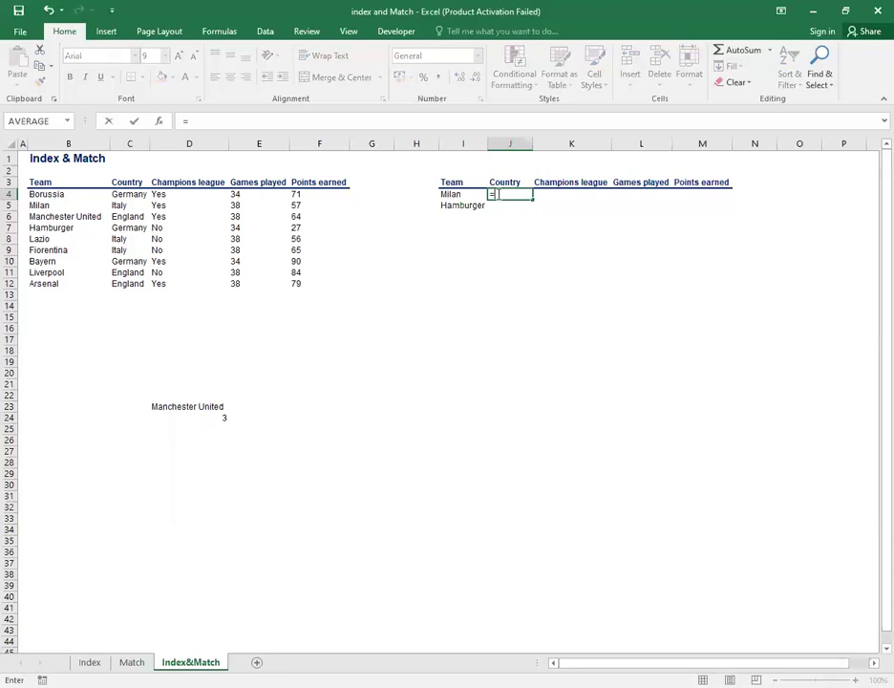
text(m)
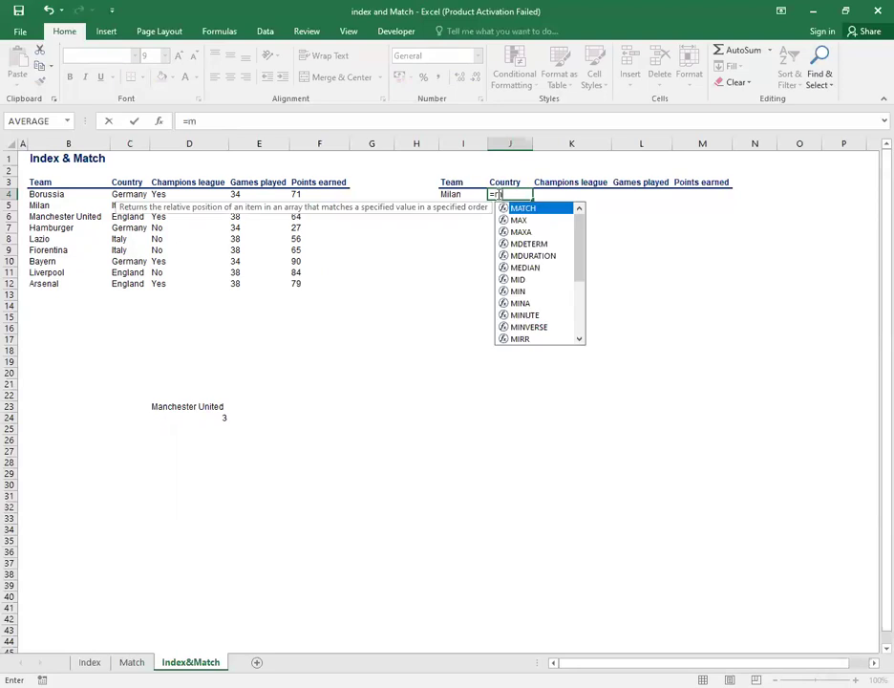
double_click(527, 210)
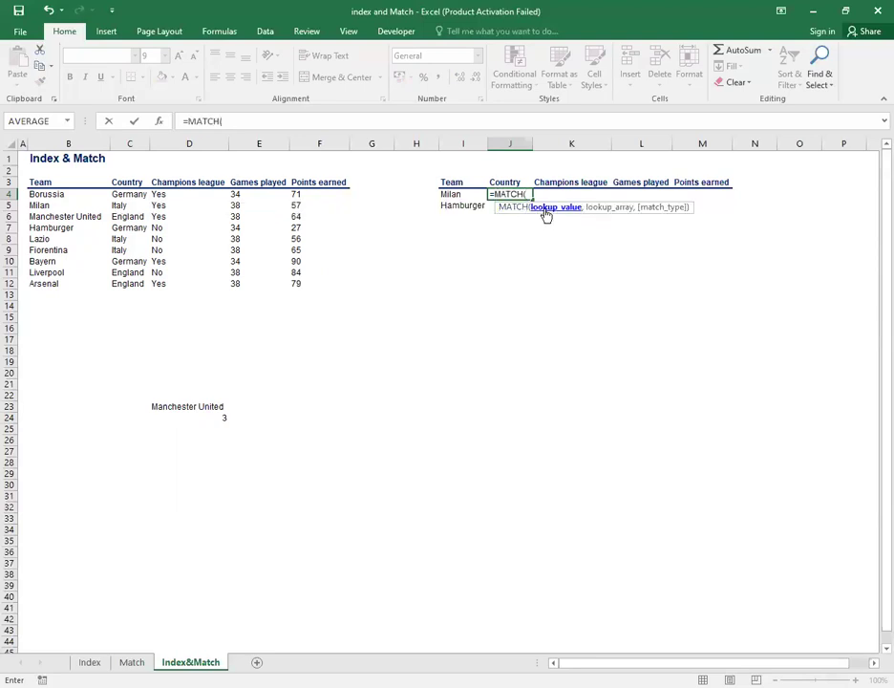
click(448, 196)
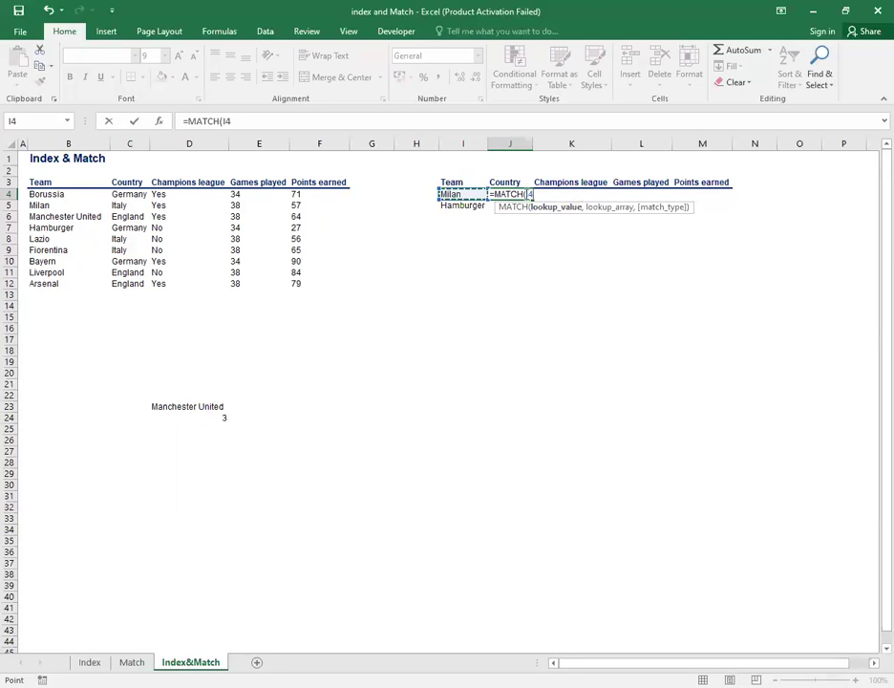
click(528, 194)
text($)
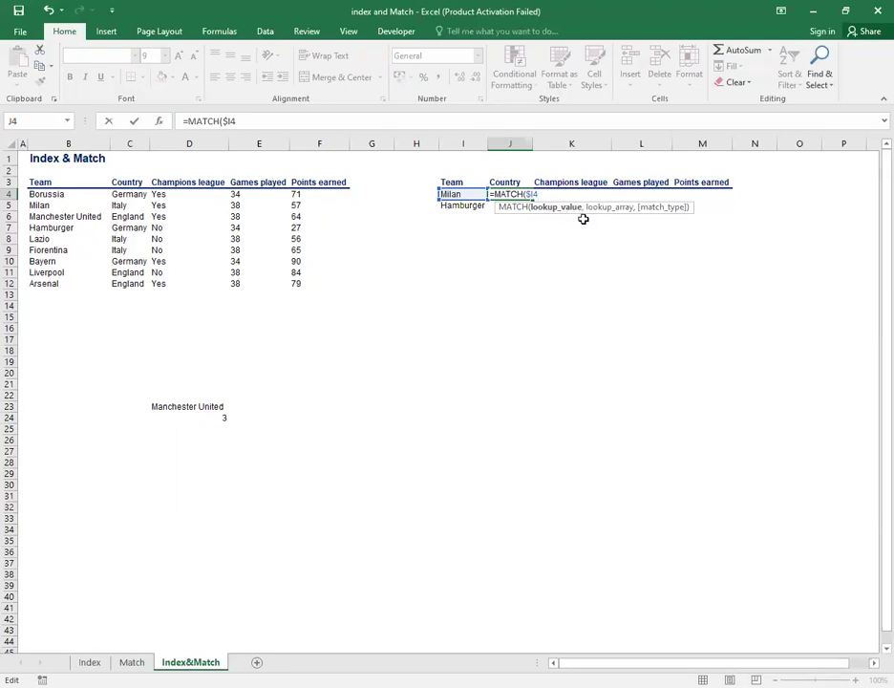
text(,)
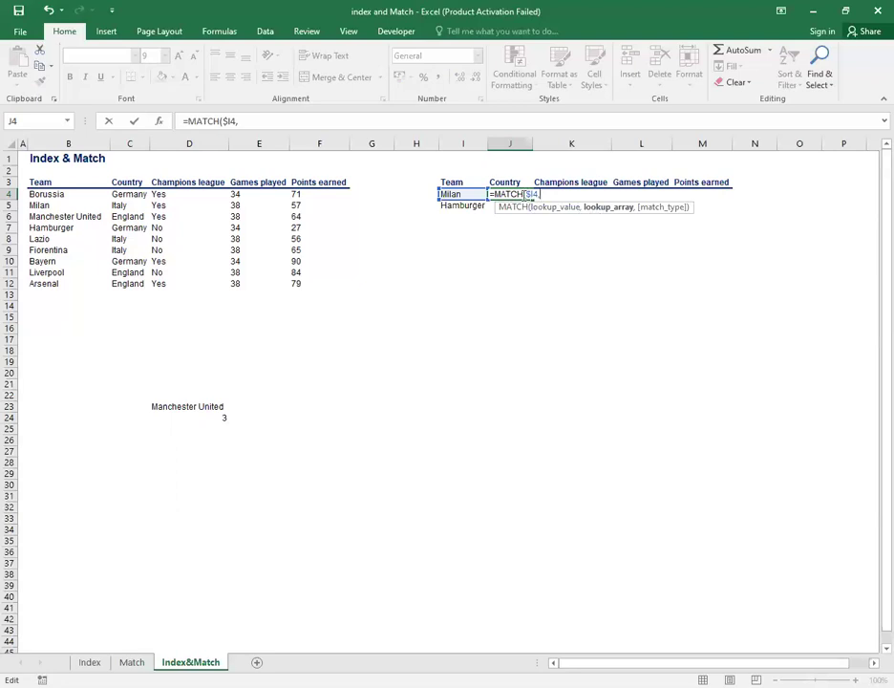
Complete the J4 MATCH formula with the absolute lookup array $B$4:$B$12 and exact match type 0.
click(40, 194)
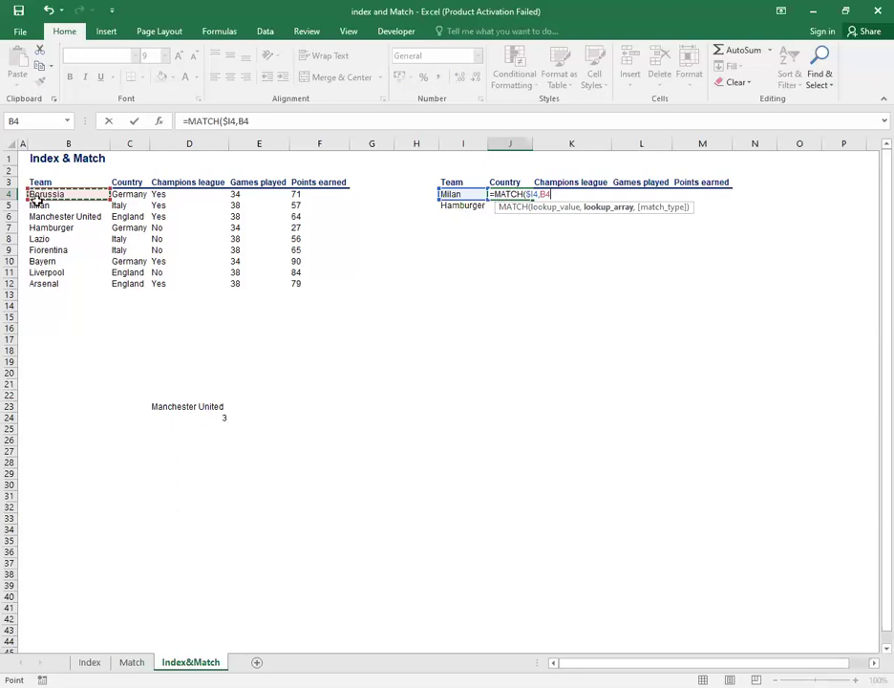
drag(38, 199, 44, 267)
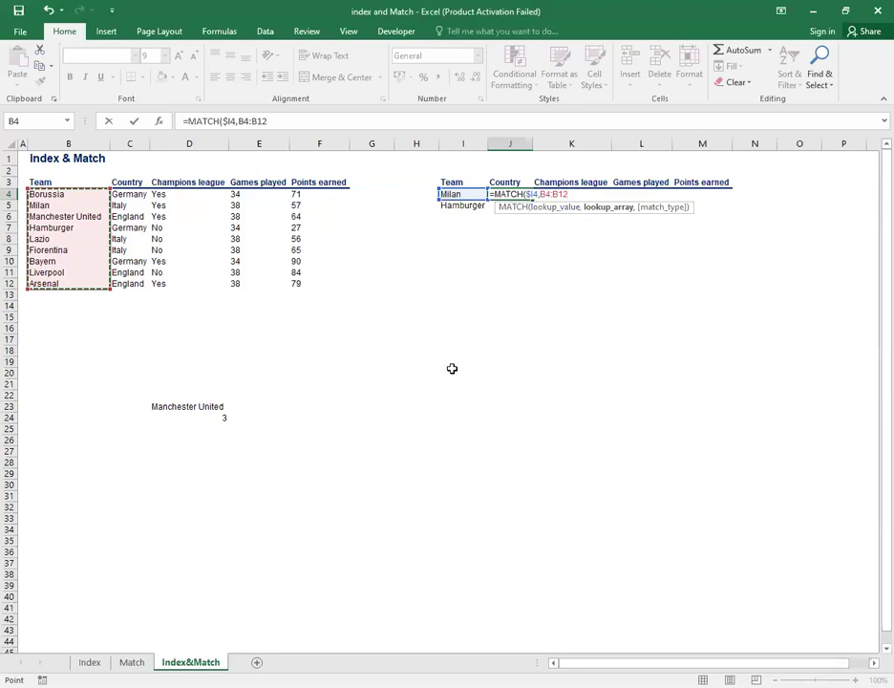
key(F4)
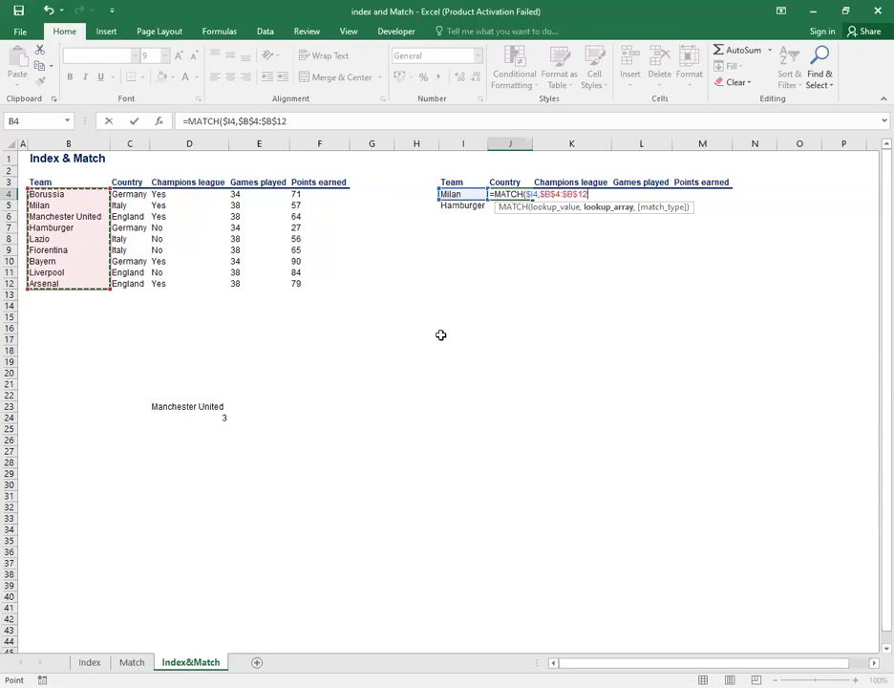
text(,)
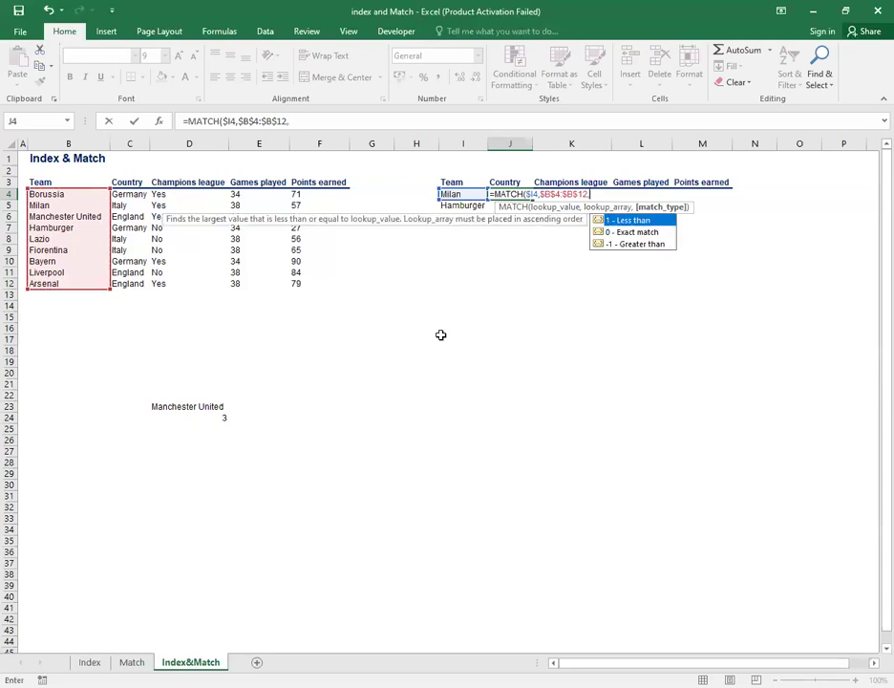
click(631, 235)
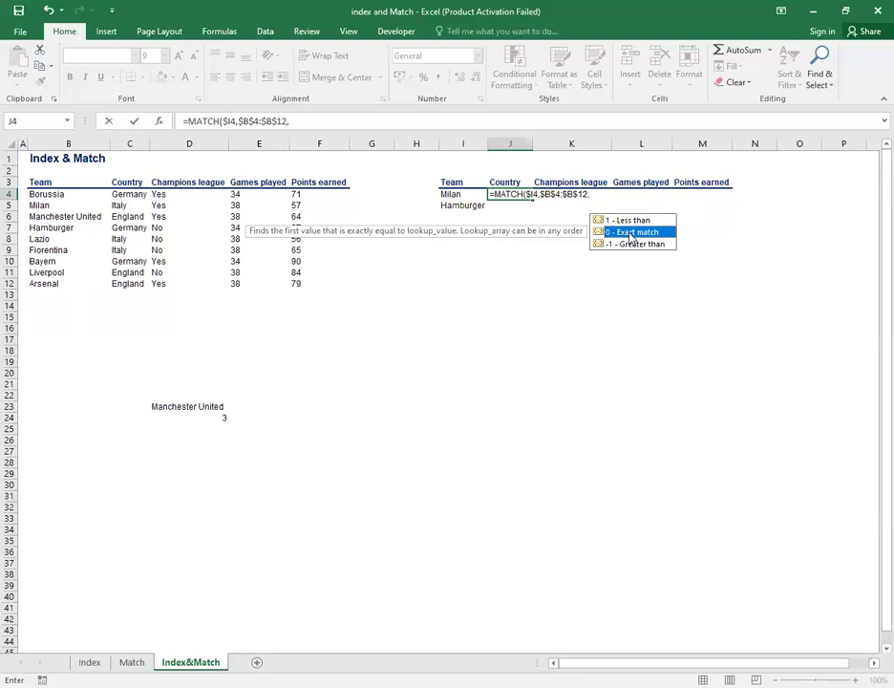
double_click(630, 233)
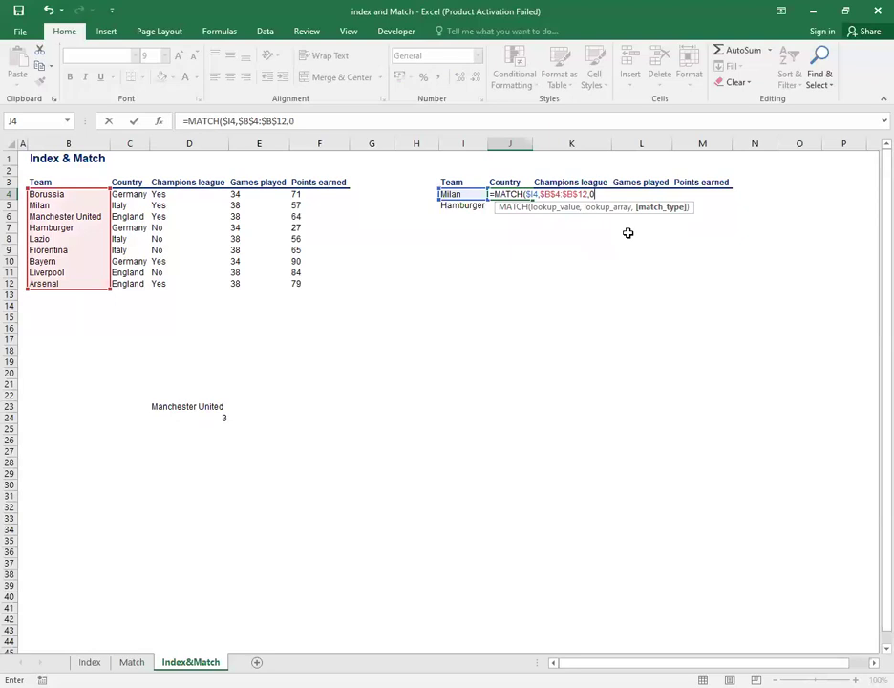
text())
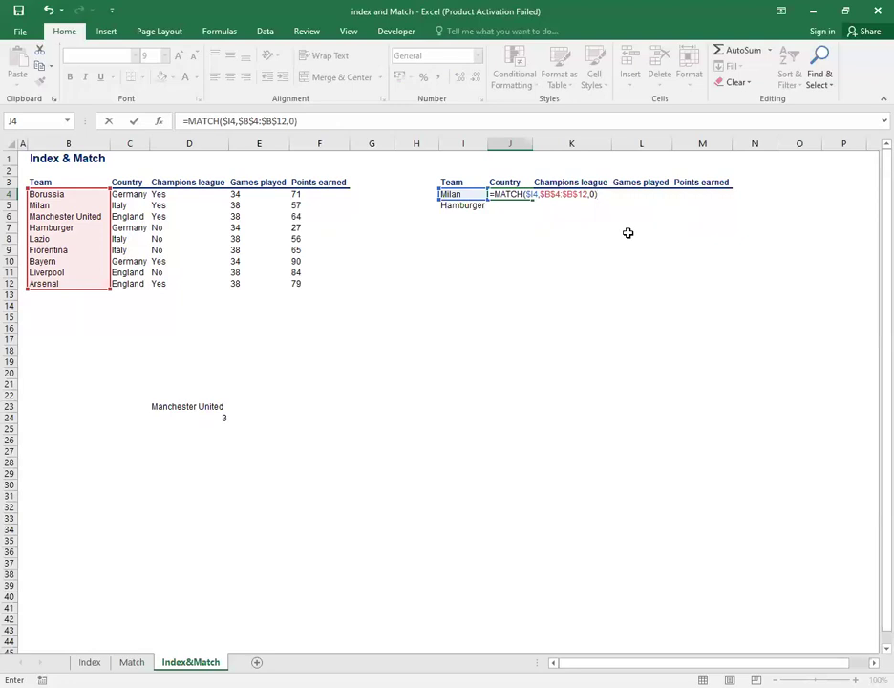
key(Return)
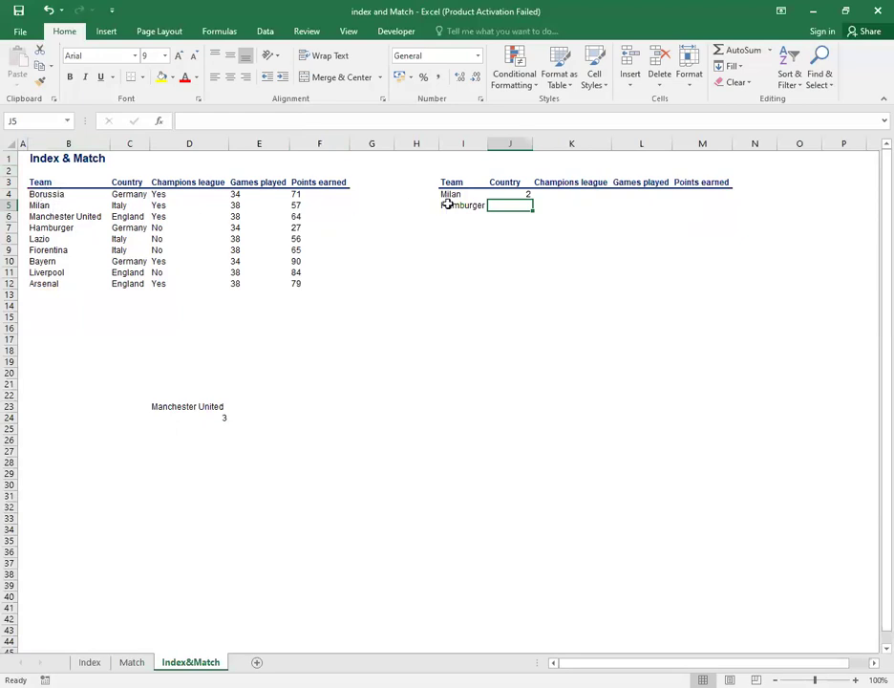
Copy Milan's MATCH formula from J4 into Hamburger's Country cell J5.
click(501, 194)
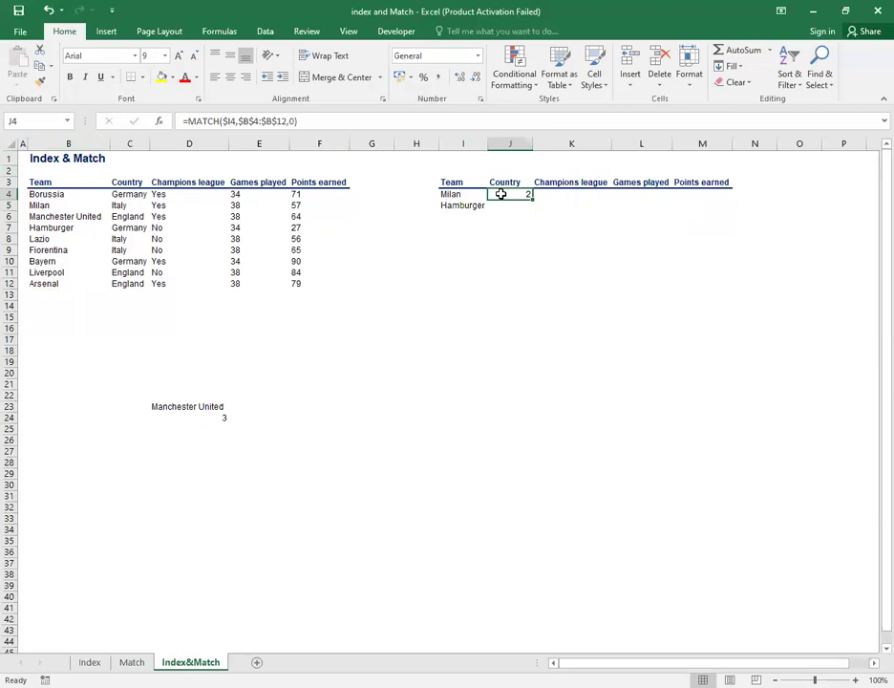
right_click(500, 194)
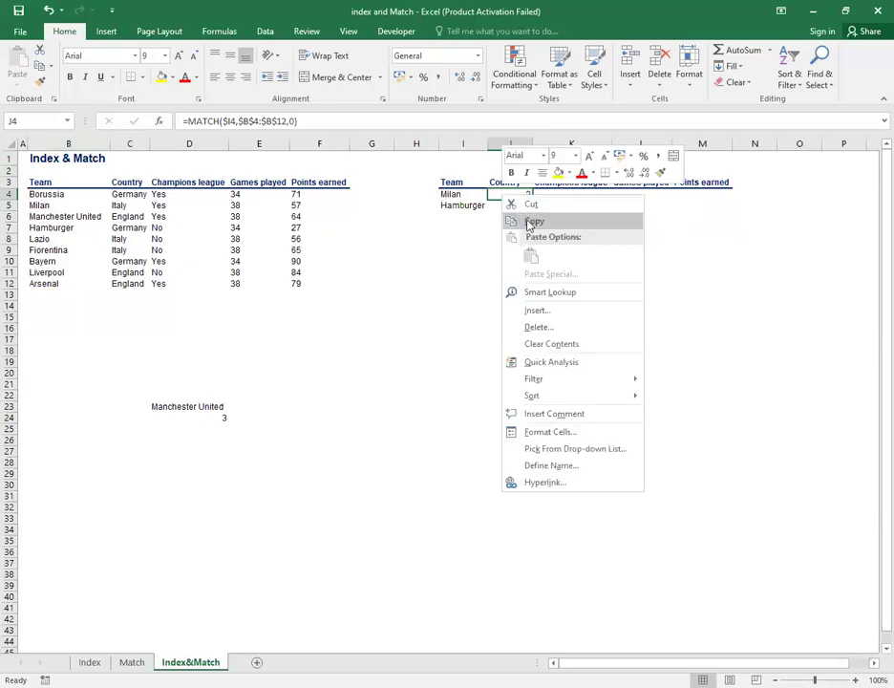
click(521, 218)
click(518, 208)
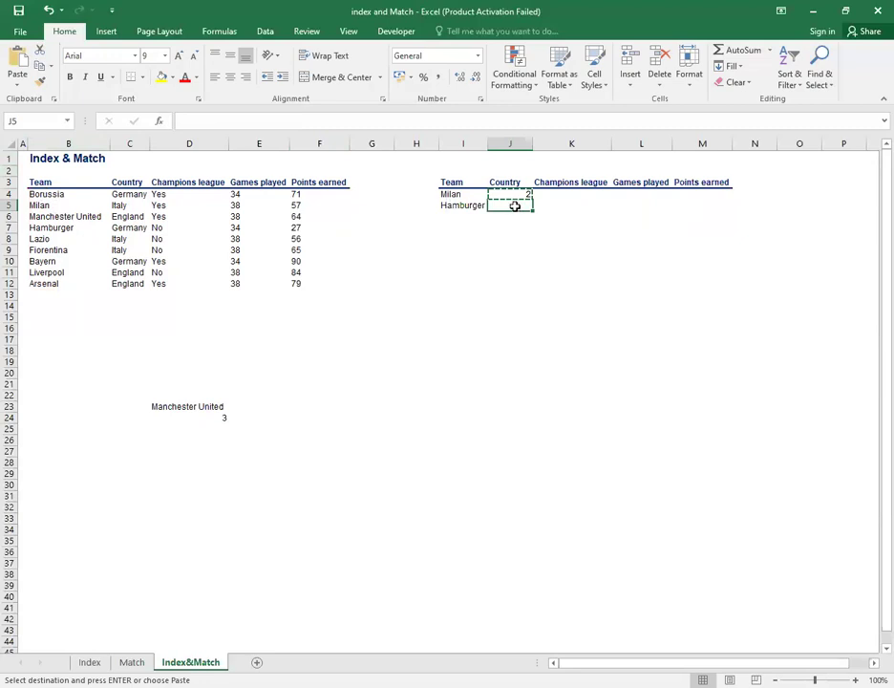
right_click(515, 206)
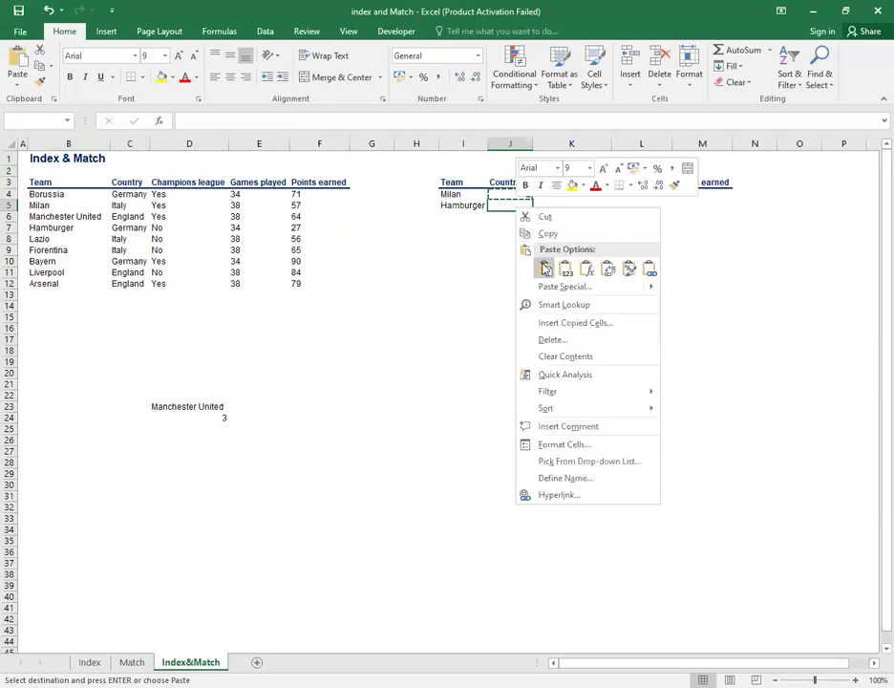
click(545, 269)
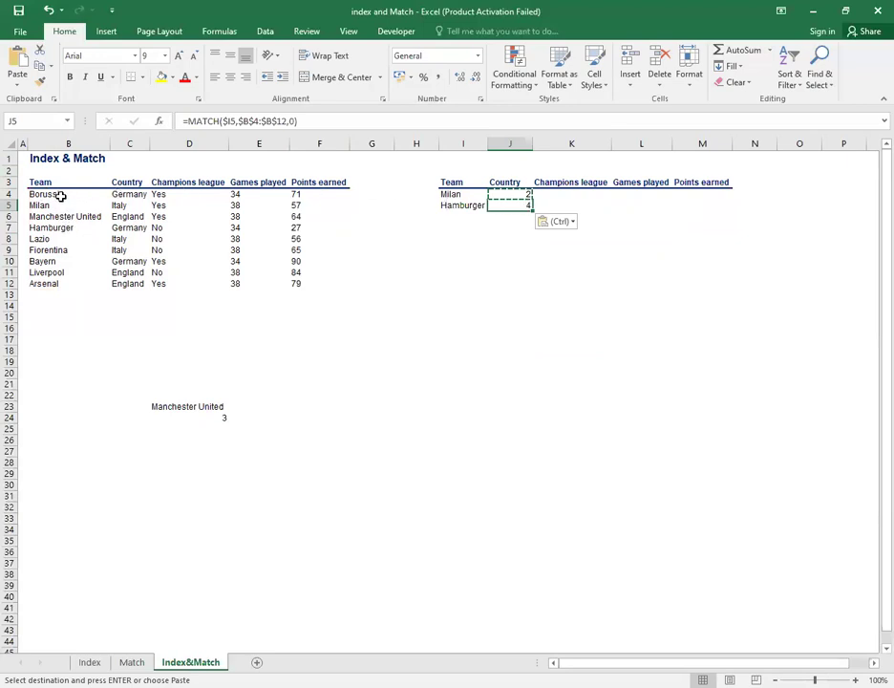
Copy the J4 MATCH formula across the whole Milan and Hamburger range J4:M5.
click(497, 193)
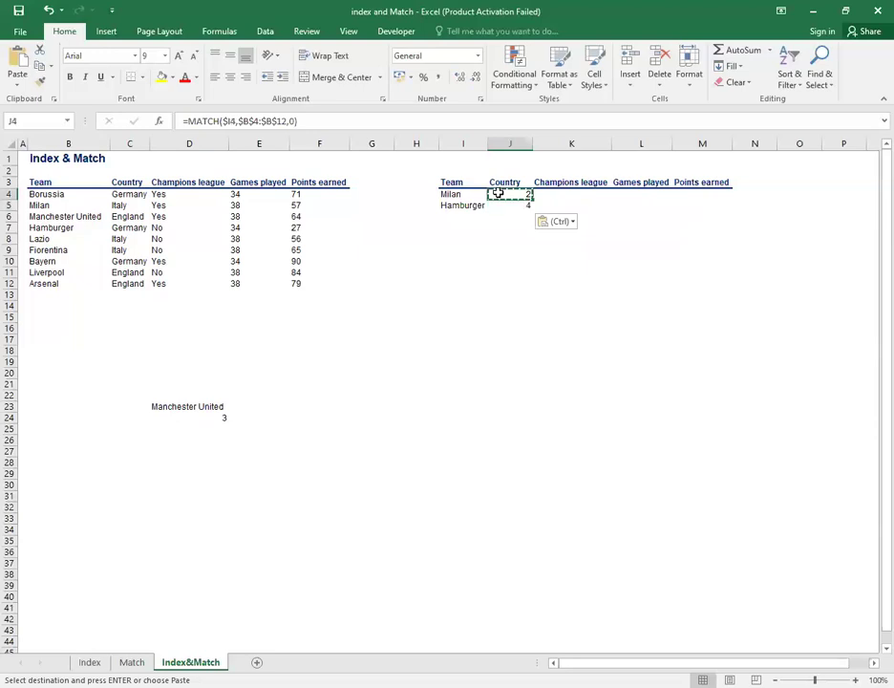
right_click(495, 193)
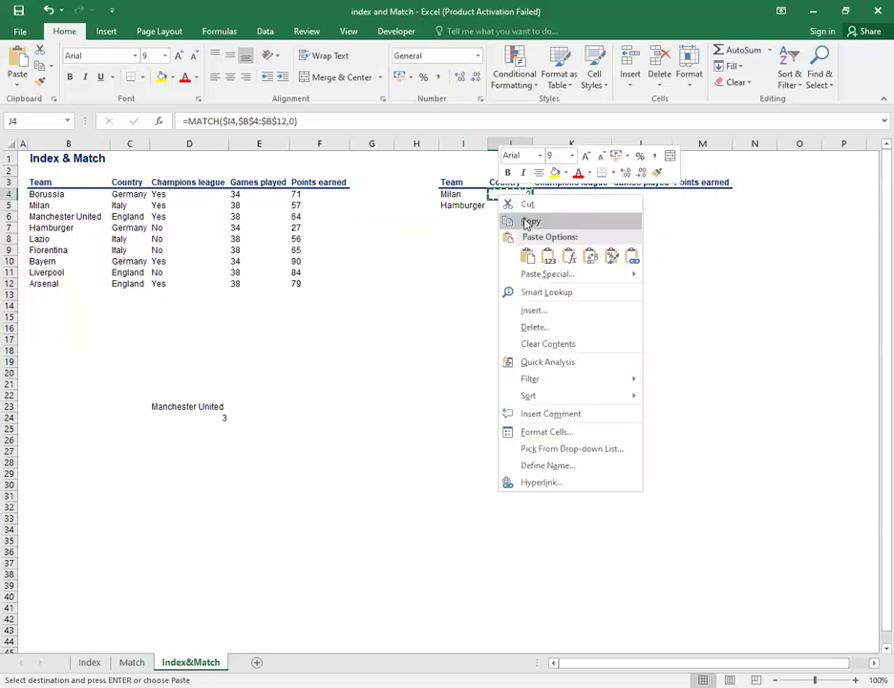
click(527, 222)
drag(504, 193, 685, 206)
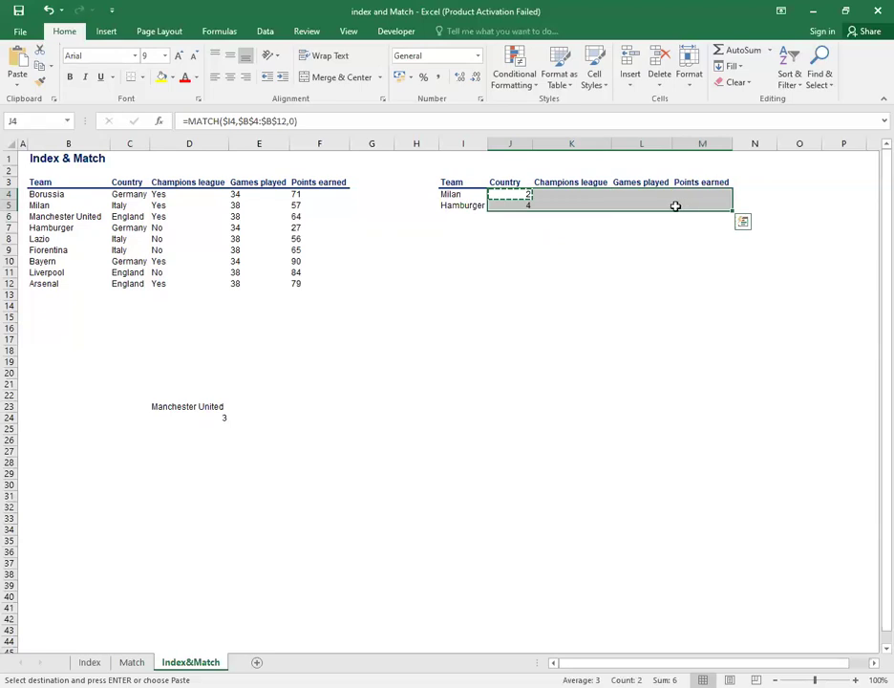
key(Return)
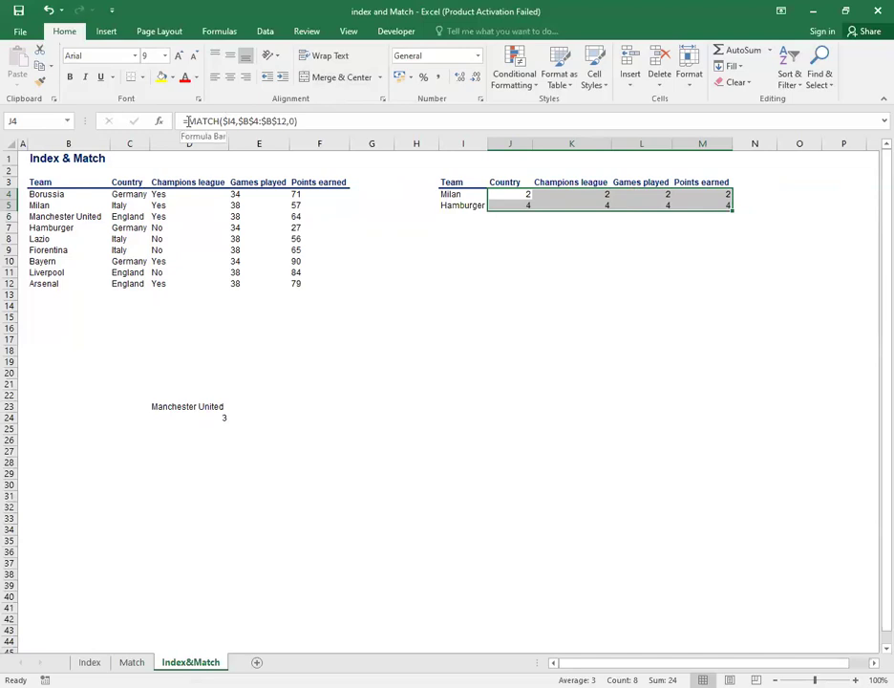
Put an INDEX function around the MATCH in J4, with the Country range C4:C12 as its array argument.
click(188, 121)
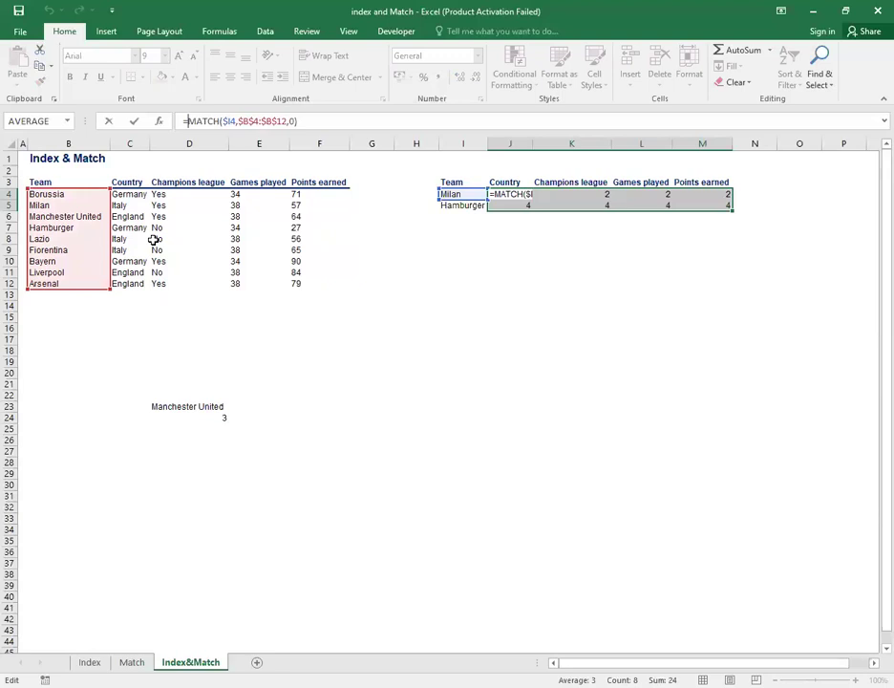
text(I)
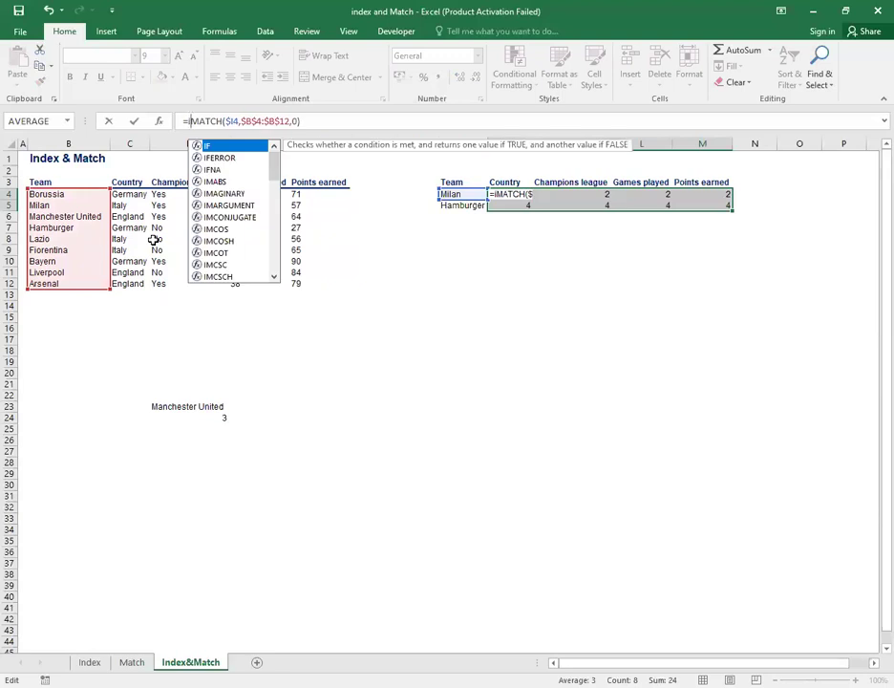
text(n)
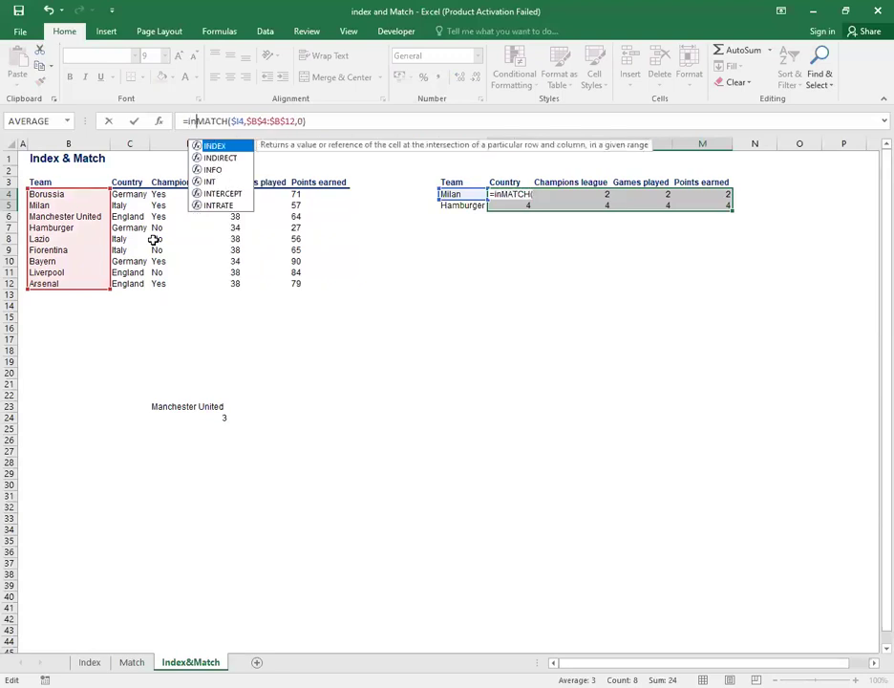
double_click(233, 148)
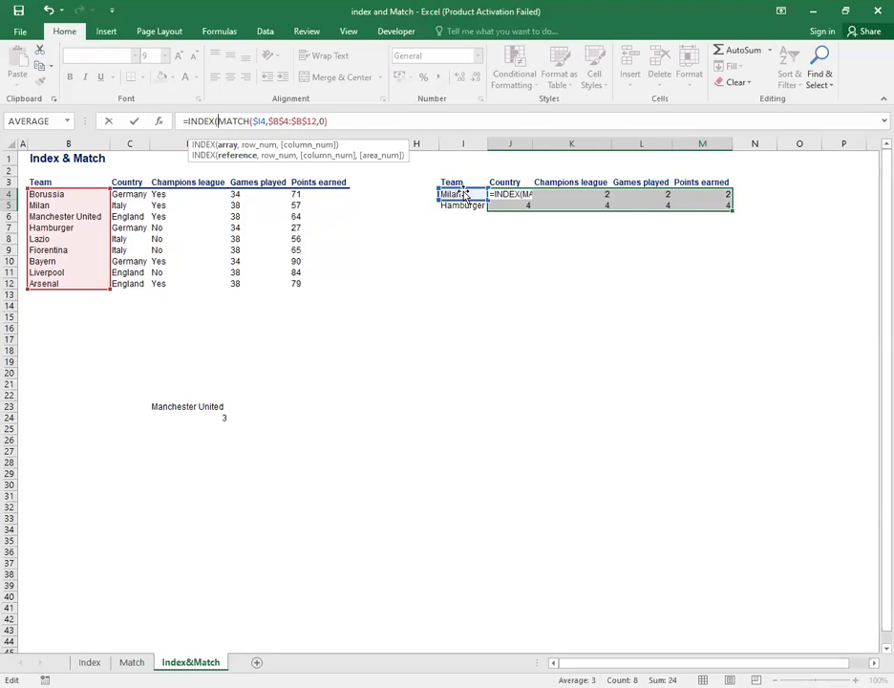
click(127, 194)
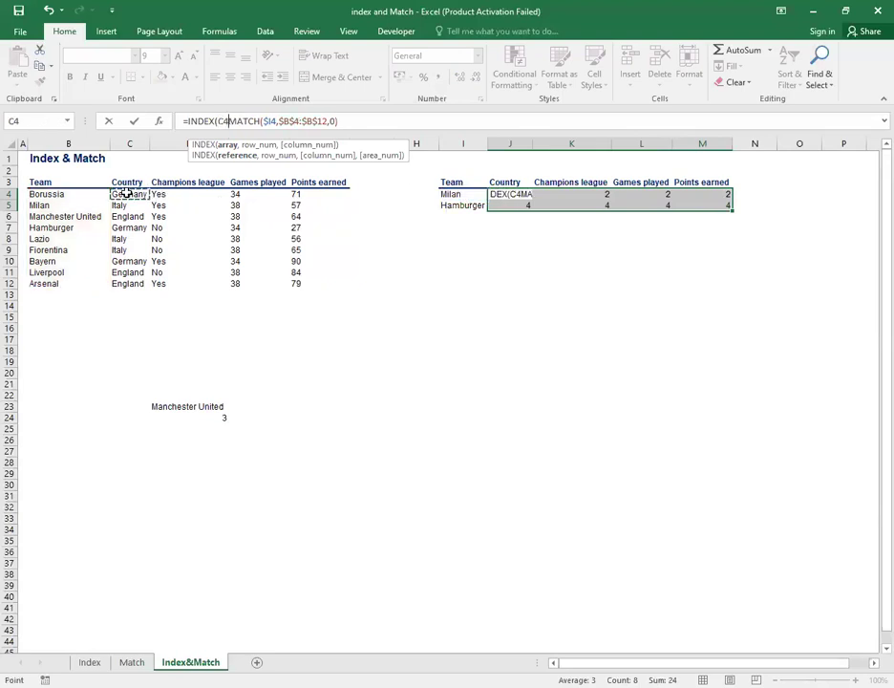
drag(124, 198, 129, 284)
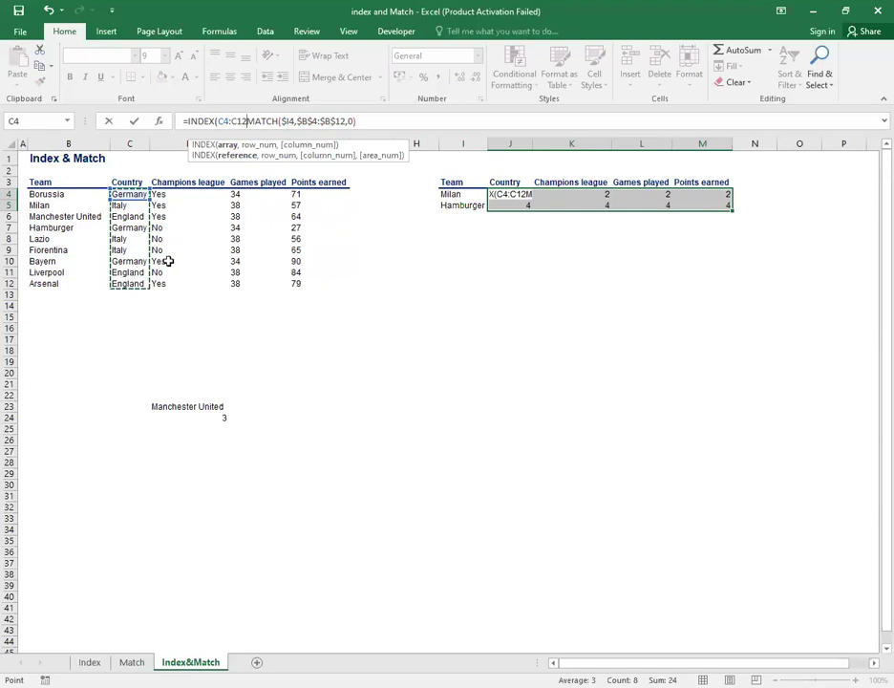
click(250, 122)
text(,)
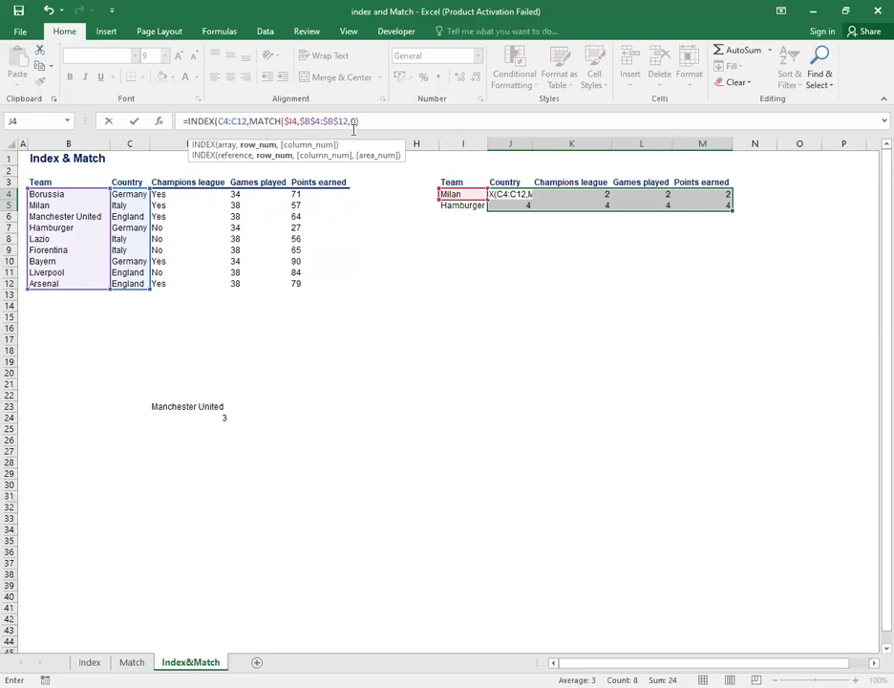
Close the INDEX function and enter the completed formula =INDEX(C4:C12,MATCH($I4,$B$4:$B$12,0)) in J4.
text())
key(Left)
key(Left)
key(Left)
key(Left)
key(Left)
key(Left)
key(Left)
key(Left)
key(Left)
key(Left)
key(Left)
key(Left)
key(Left)
key(Left)
key(Left)
key(Left)
key(Left)
key(Left)
key(Left)
key(Left)
click(362, 120)
text())
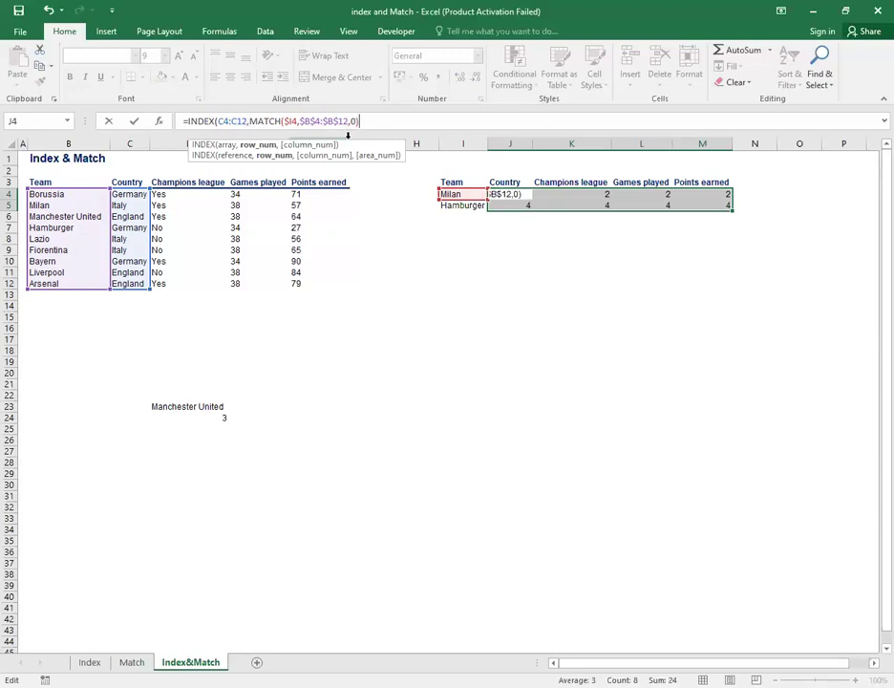
text())
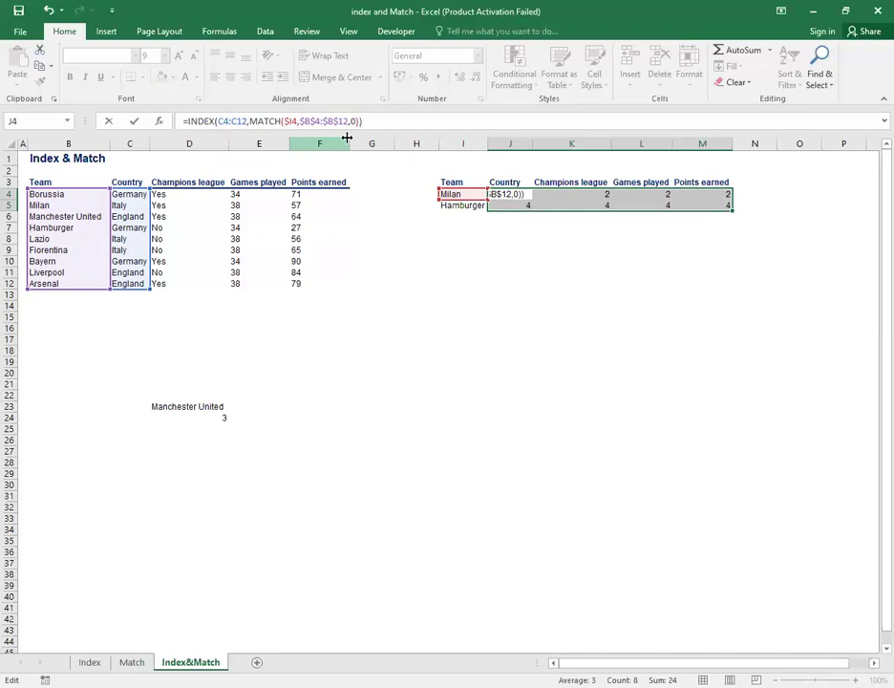
key(Return)
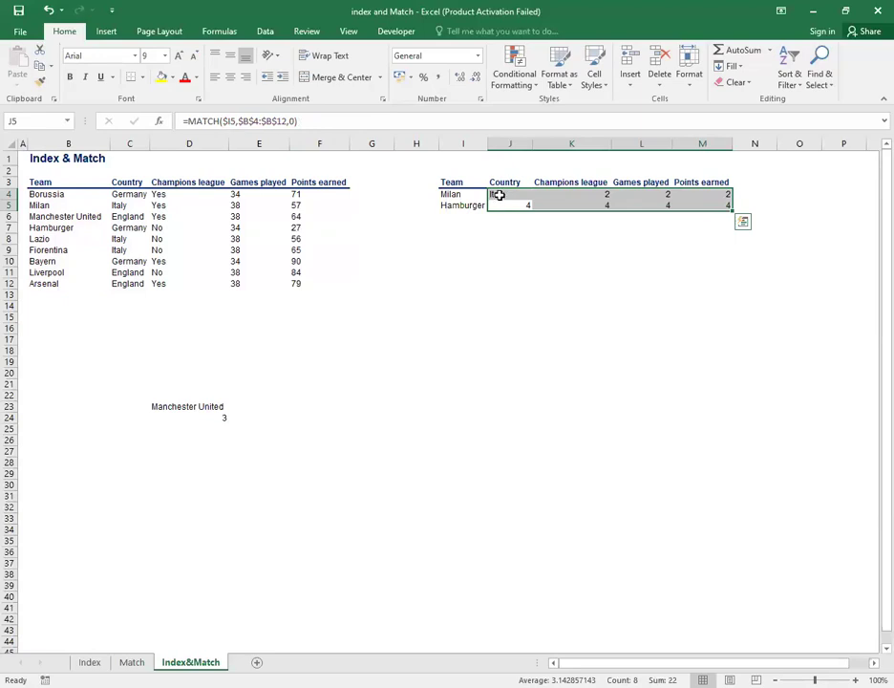
Copy the J4 INDEX and MATCH formula over the Milan and Hamburger range J4:M5.
click(498, 195)
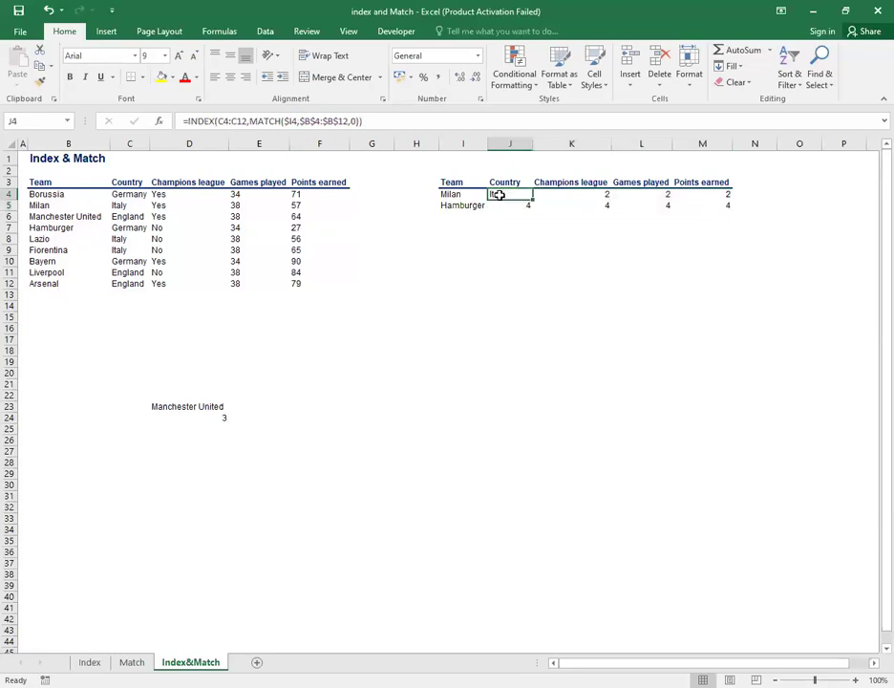
right_click(498, 195)
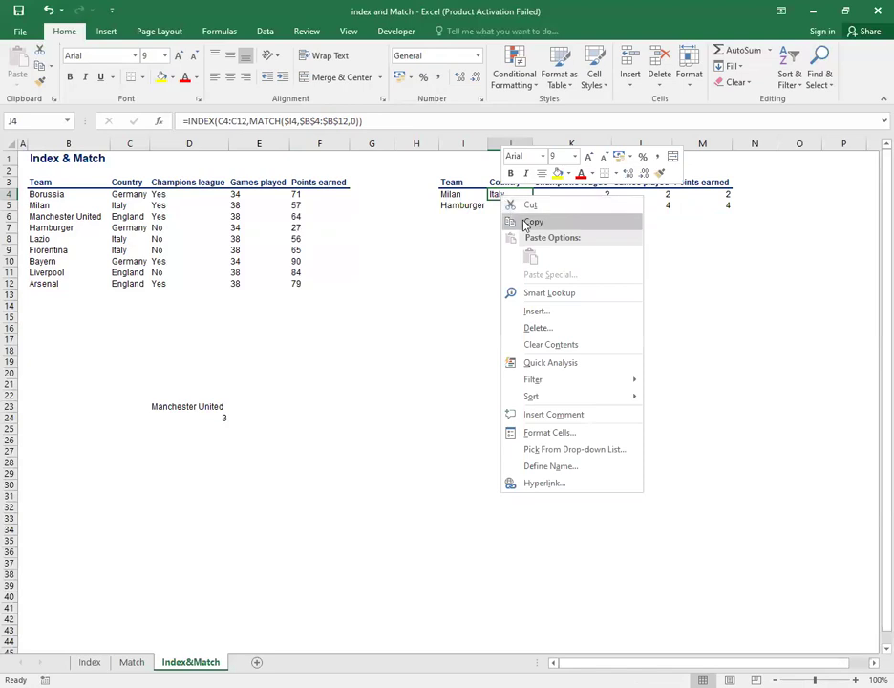
click(531, 224)
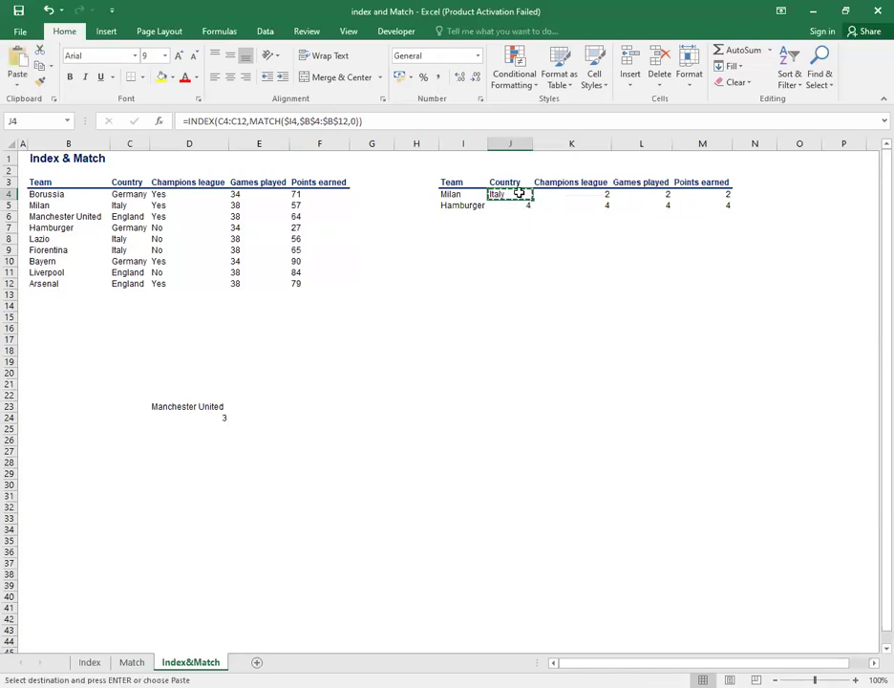
drag(514, 199, 564, 210)
drag(627, 210, 692, 212)
key(ctrl+v)
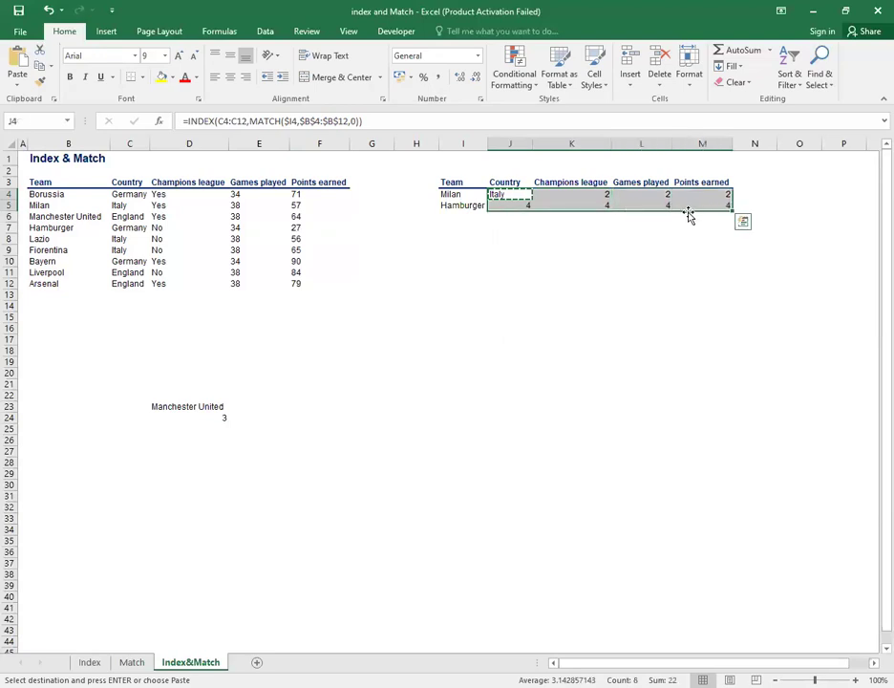
key(Return)
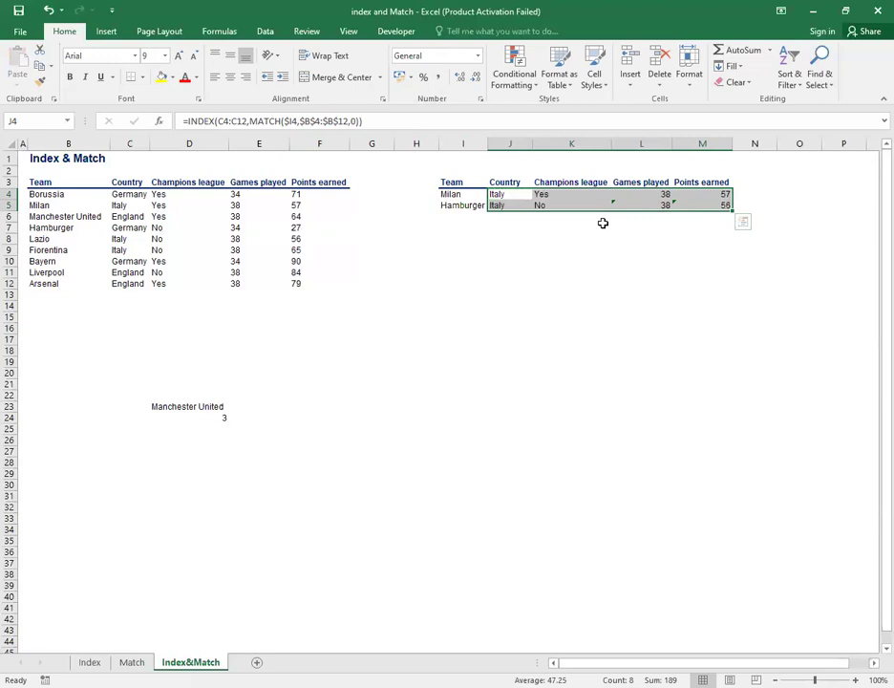